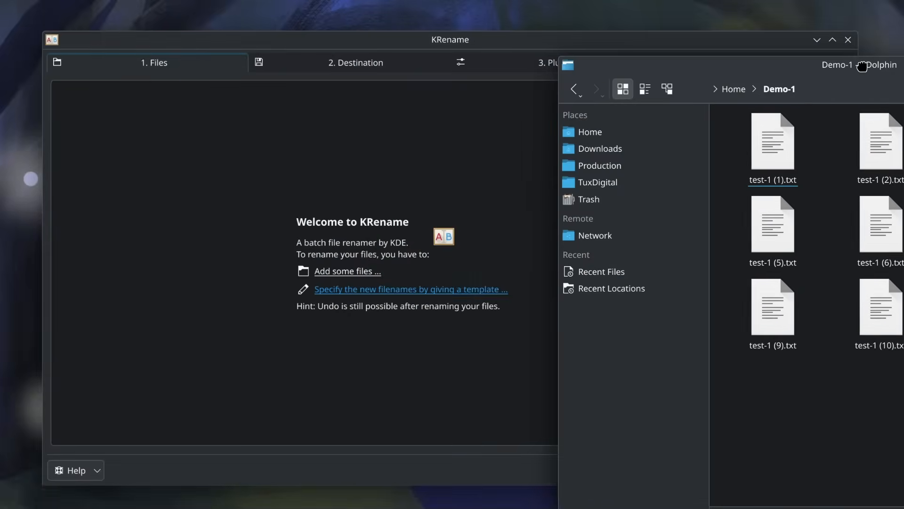
- Add the twelve test-1 text files from the Demo-1 folder to the list of files in KRename
drag(716, 363, 890, 66)
drag(732, 95, 198, 271)
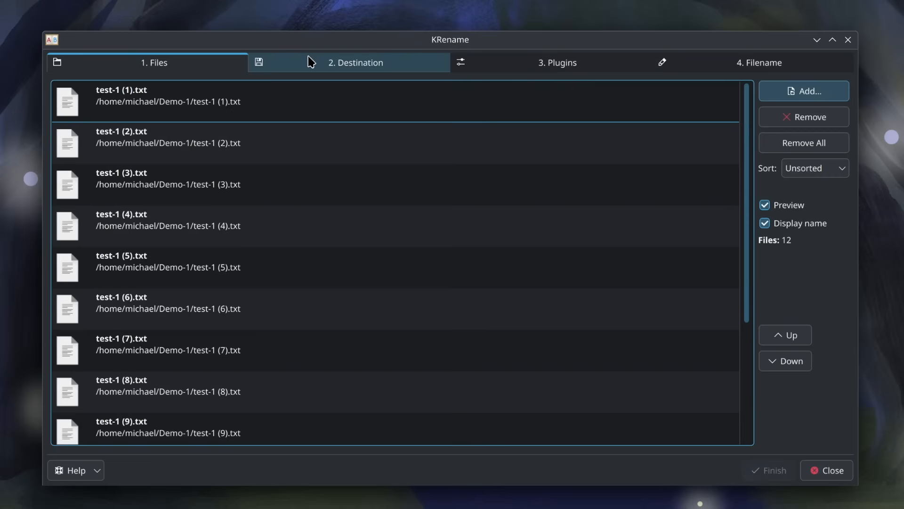
- Review the destination options, the SeriesNumber, Permissions and Font (FreeType2) plugins, and the filename settings
click(327, 74)
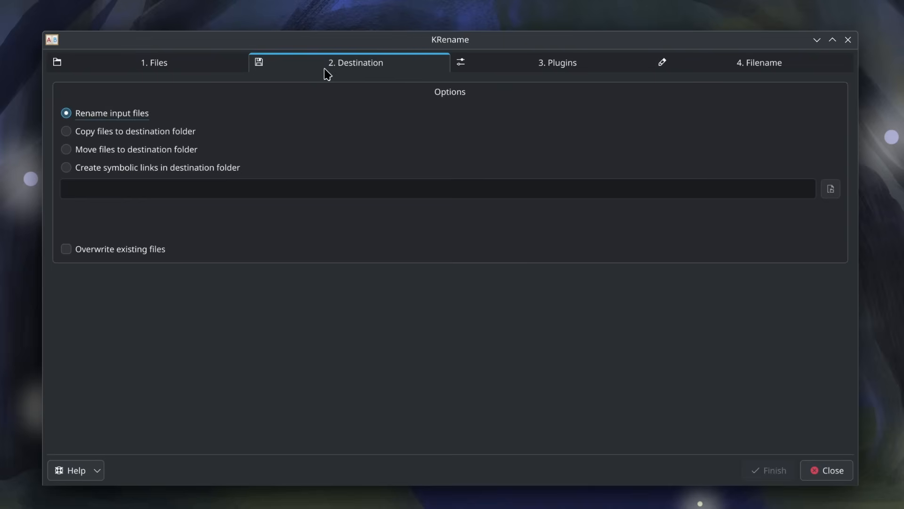
click(532, 63)
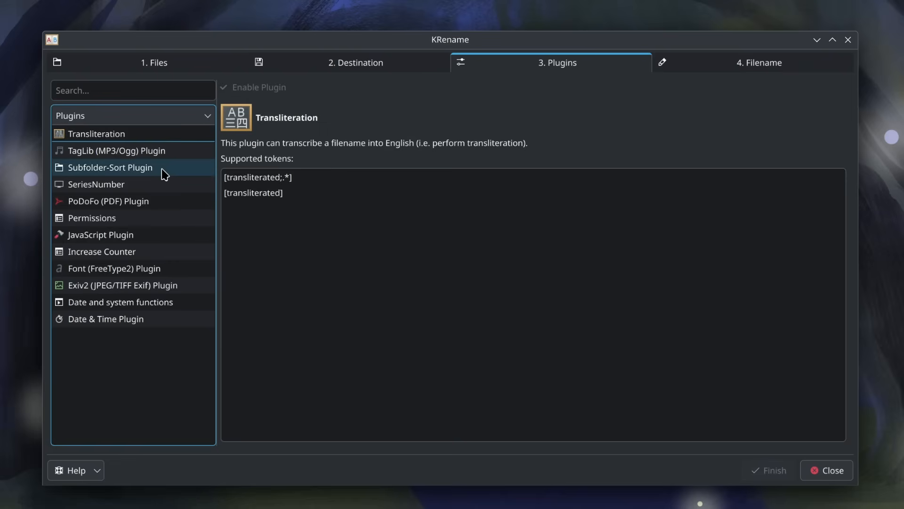
click(170, 186)
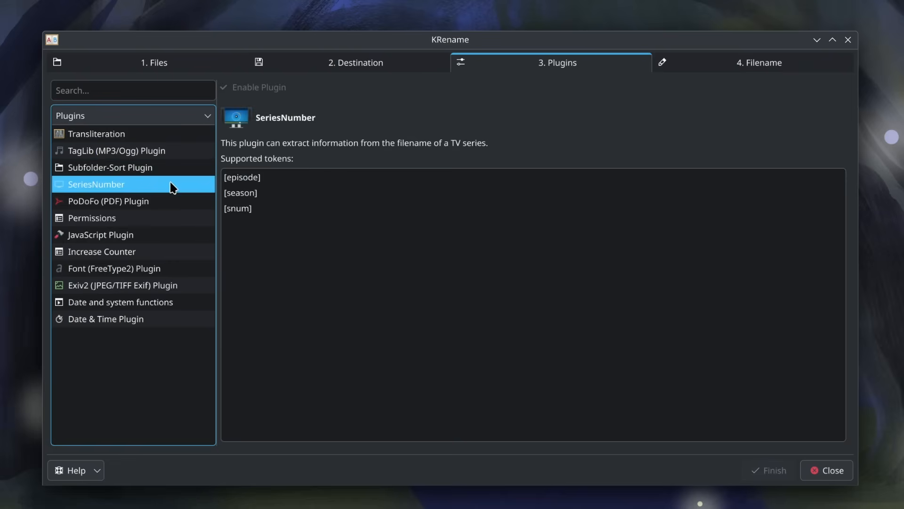
click(166, 220)
click(168, 264)
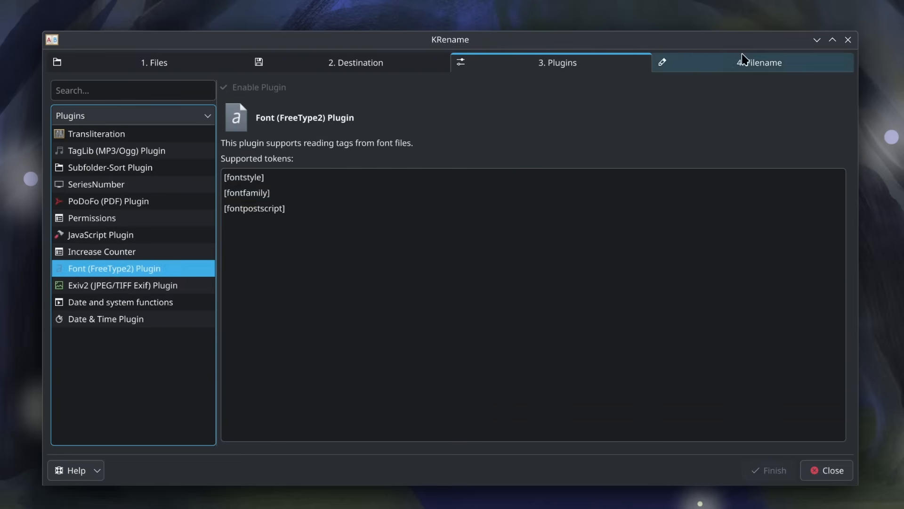
click(758, 68)
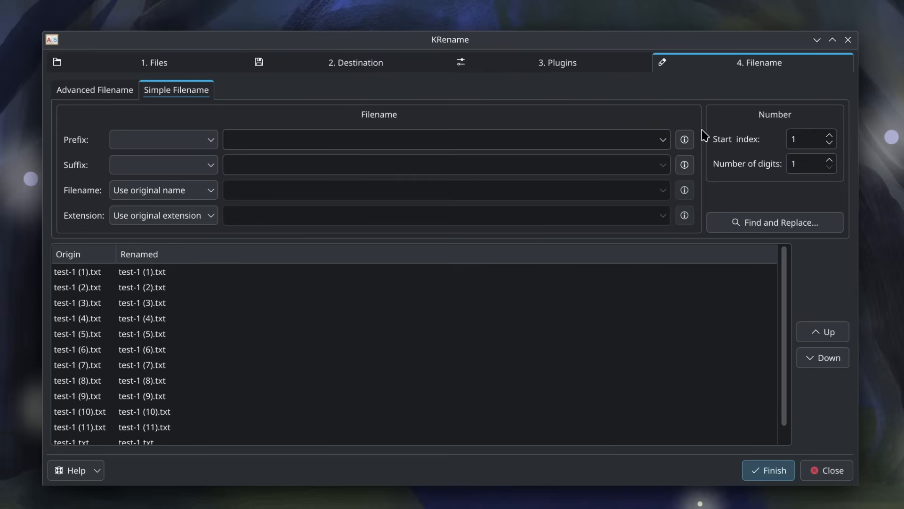
- Examine the Date and system functions, Subfolder-Sort, TagLib, Transliteration and Increase Counter plugins
click(580, 67)
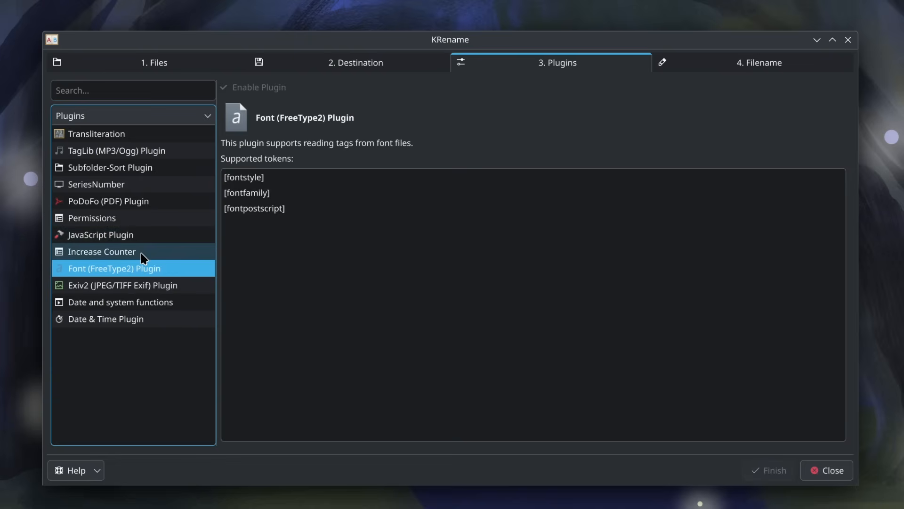
click(128, 302)
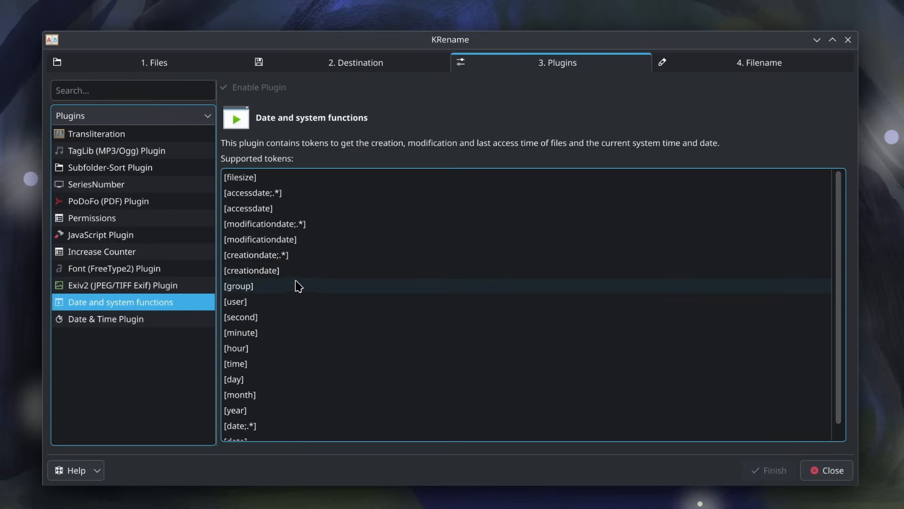
scroll(323, 313, down, 1)
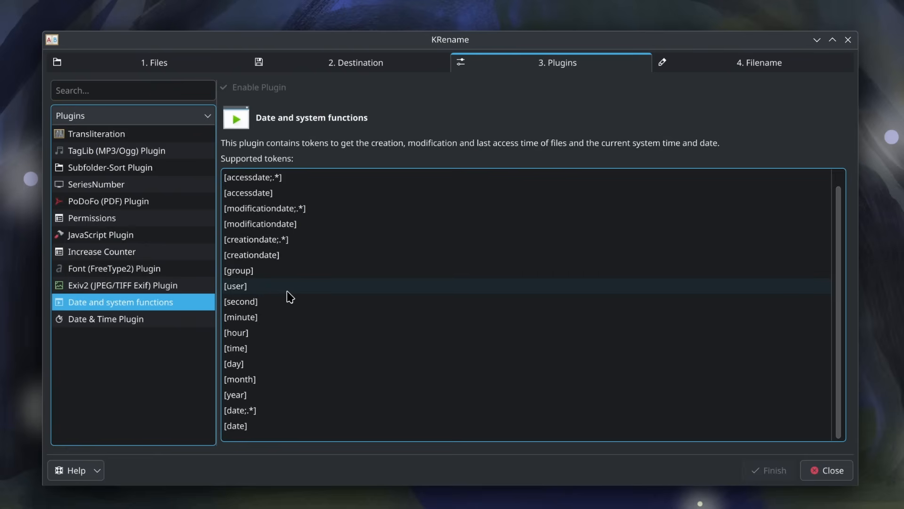
click(127, 171)
click(146, 150)
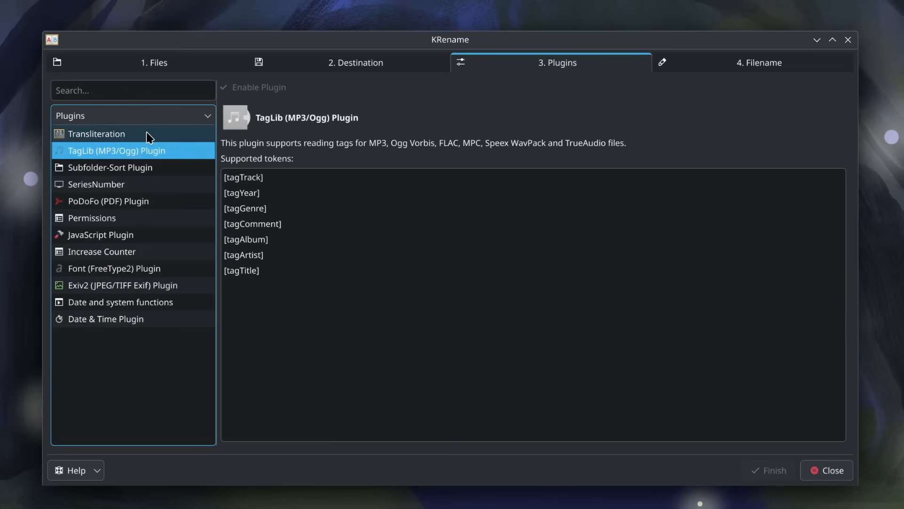
click(147, 134)
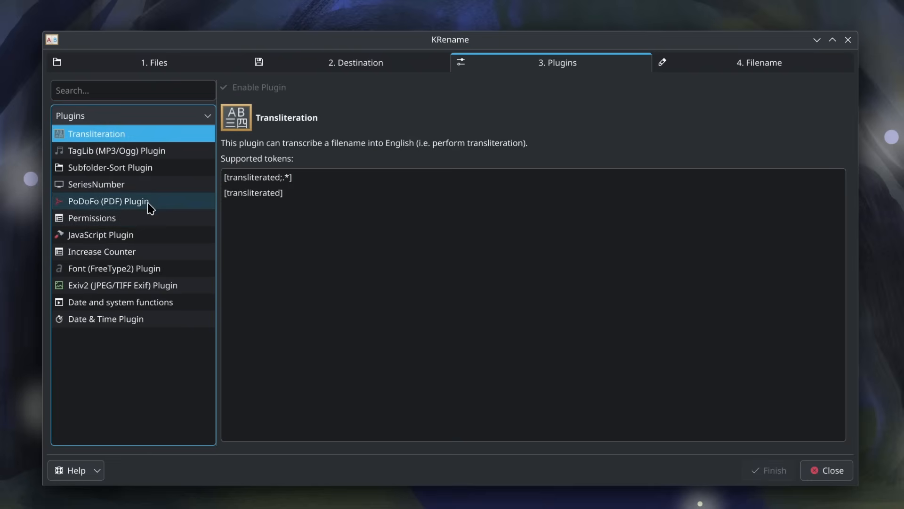
click(155, 257)
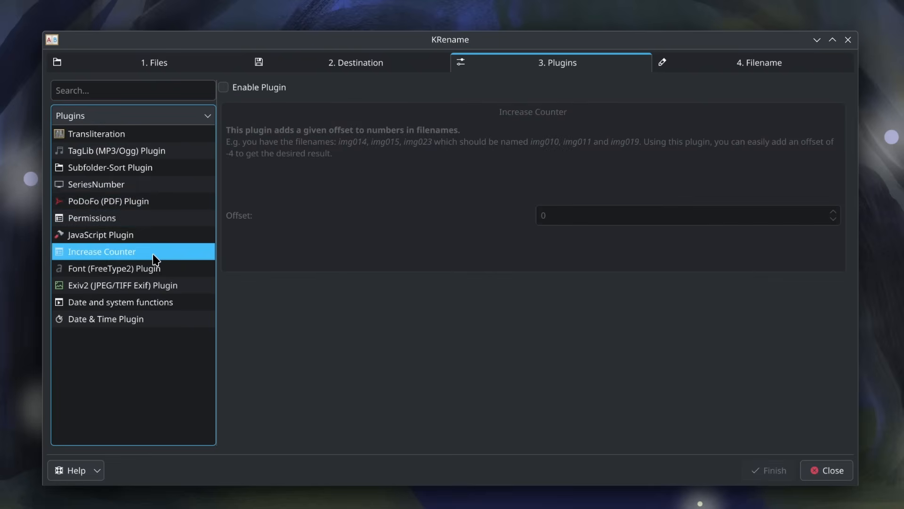
- Try Number and Date as the prefix in the simple filename settings
key(ctrl+Tab)
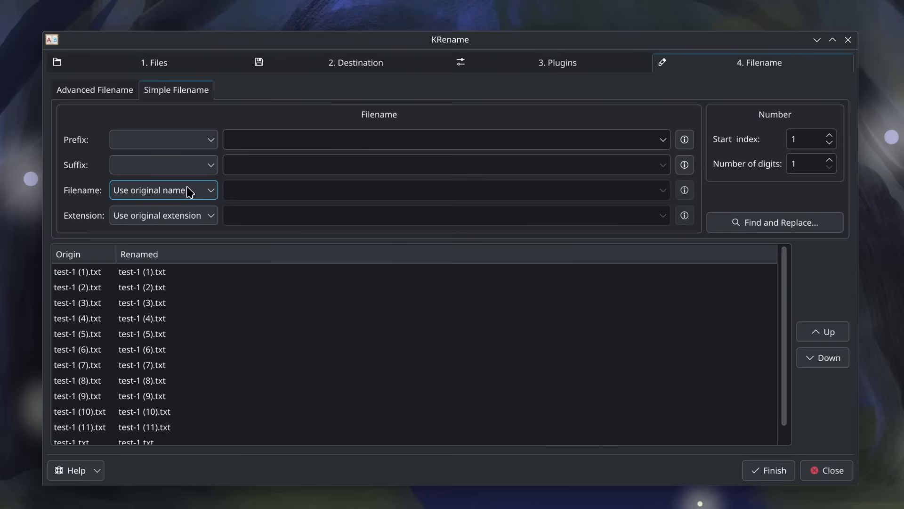
click(186, 142)
click(195, 178)
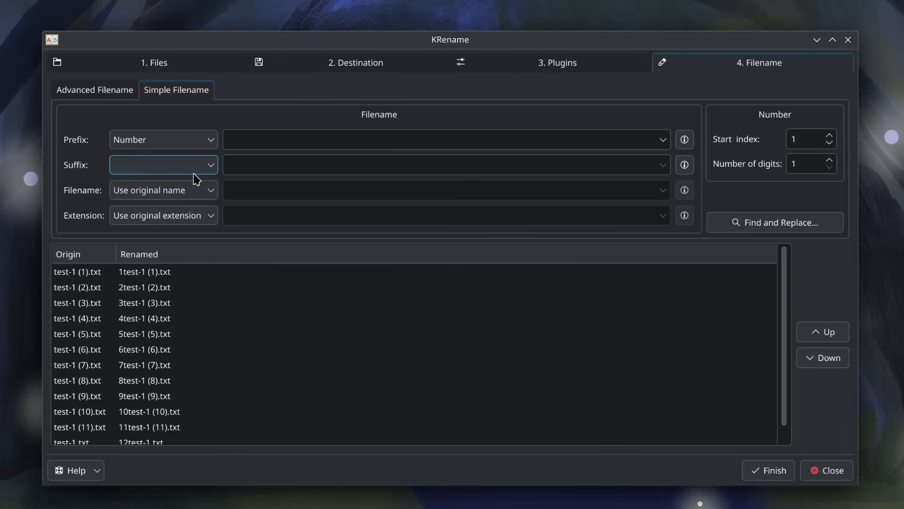
click(186, 146)
click(184, 173)
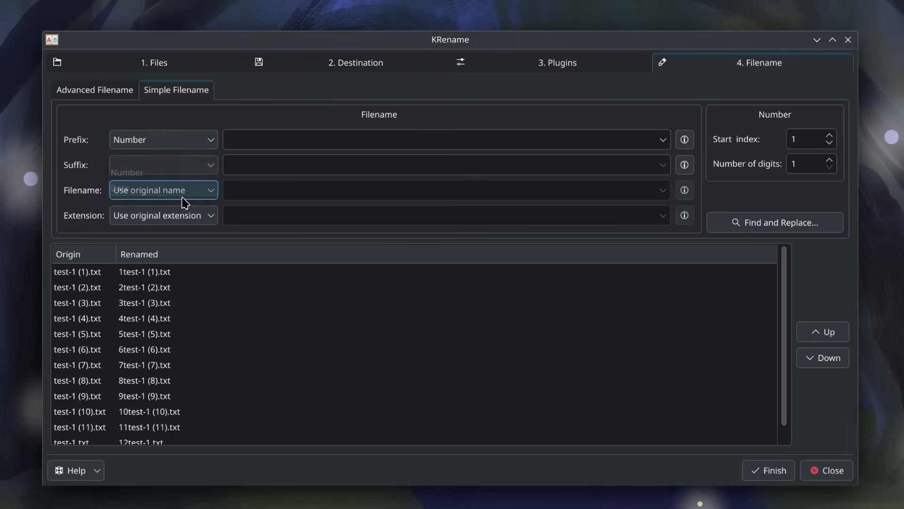
click(178, 146)
click(188, 185)
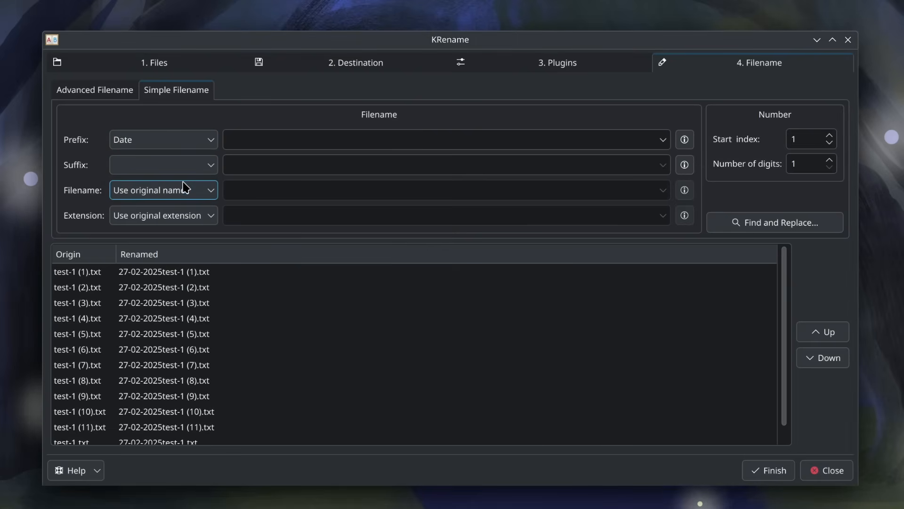
- Try Number and Date as the filename suffix, and clear both the prefix and the suffix
click(178, 168)
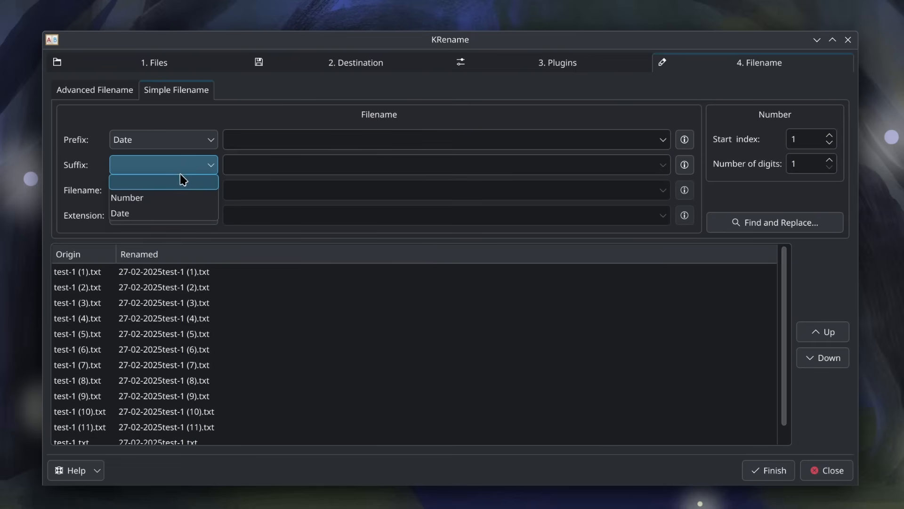
click(181, 198)
click(182, 142)
click(187, 163)
click(186, 172)
click(181, 213)
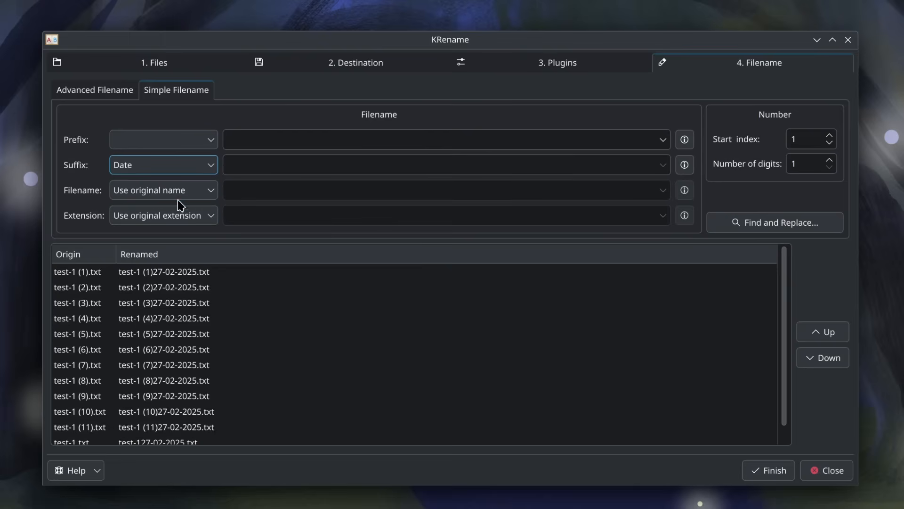
click(188, 165)
click(193, 183)
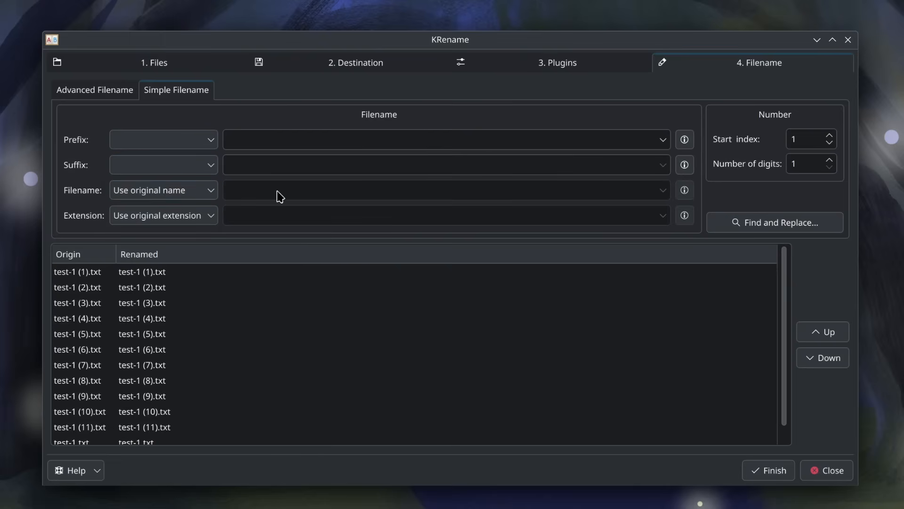
- Try the Custom name option for the filename, review the case conversion choices, and restore Use original name
click(193, 198)
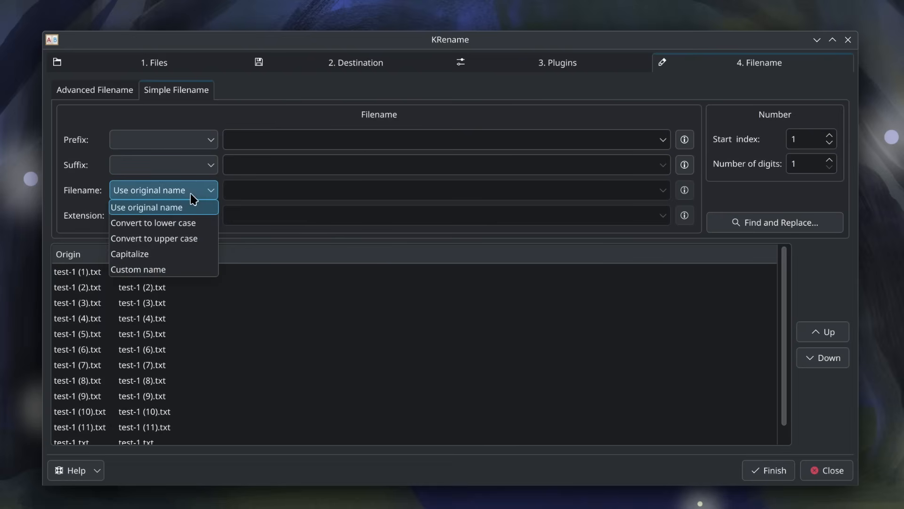
click(170, 270)
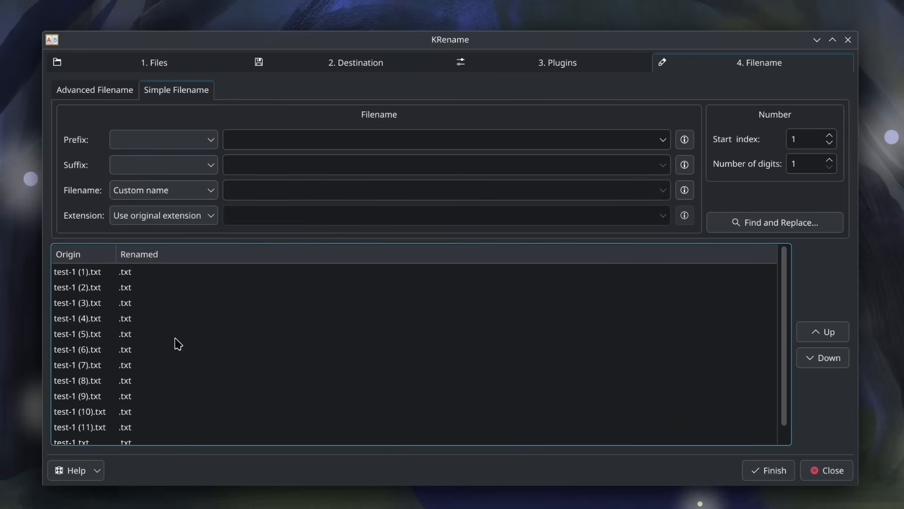
click(207, 194)
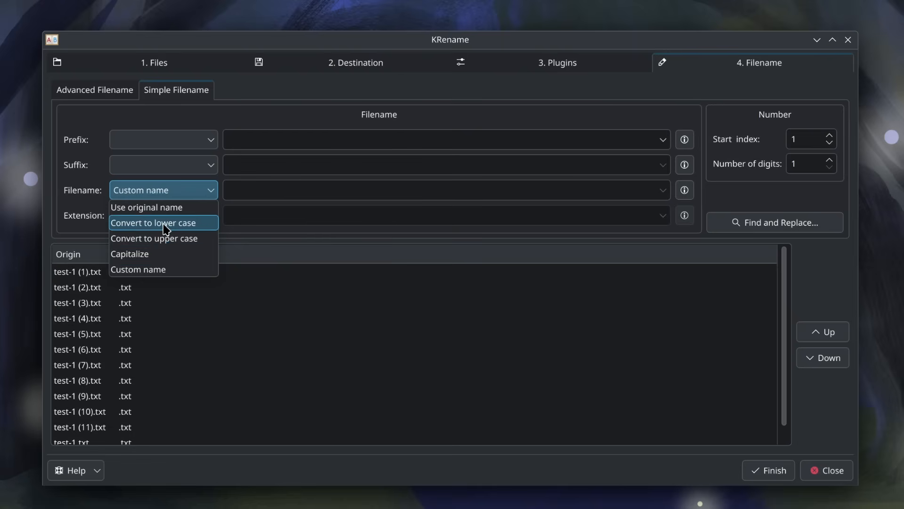
click(238, 281)
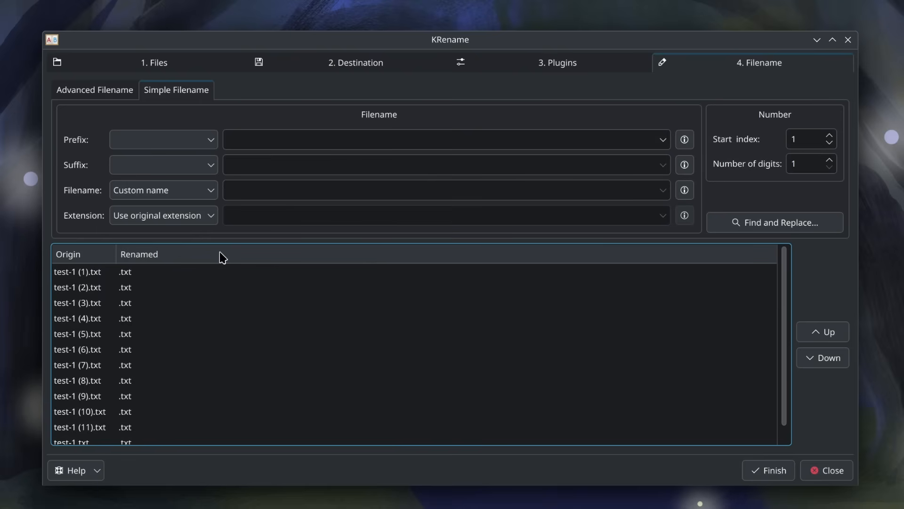
click(208, 192)
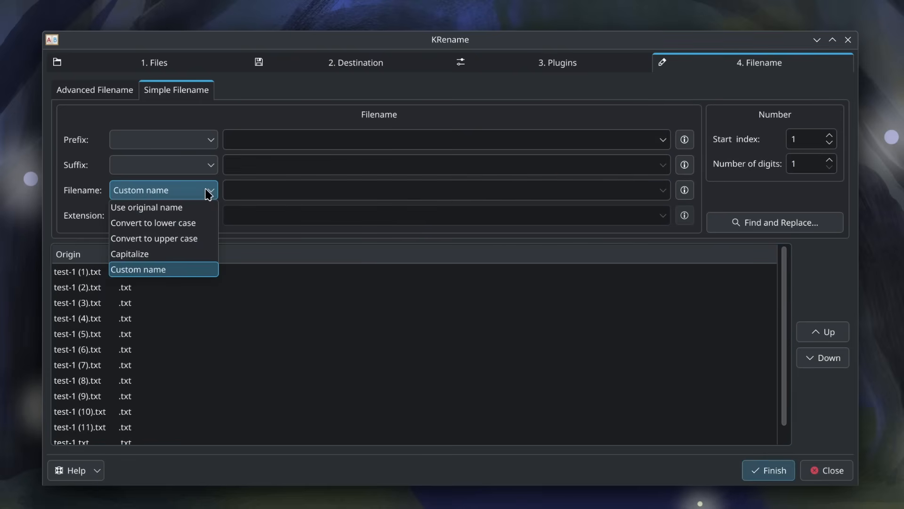
click(203, 209)
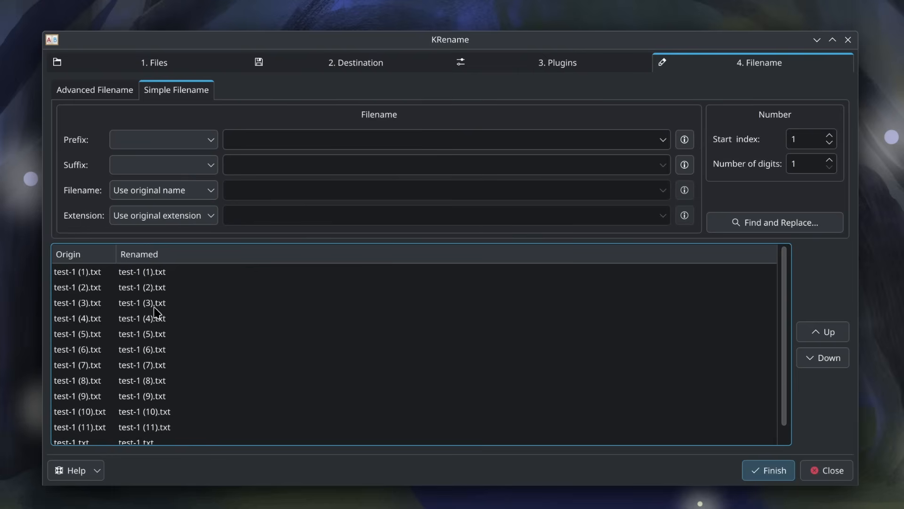
- Try Number as the filename suffix and increase the number of digits
click(179, 167)
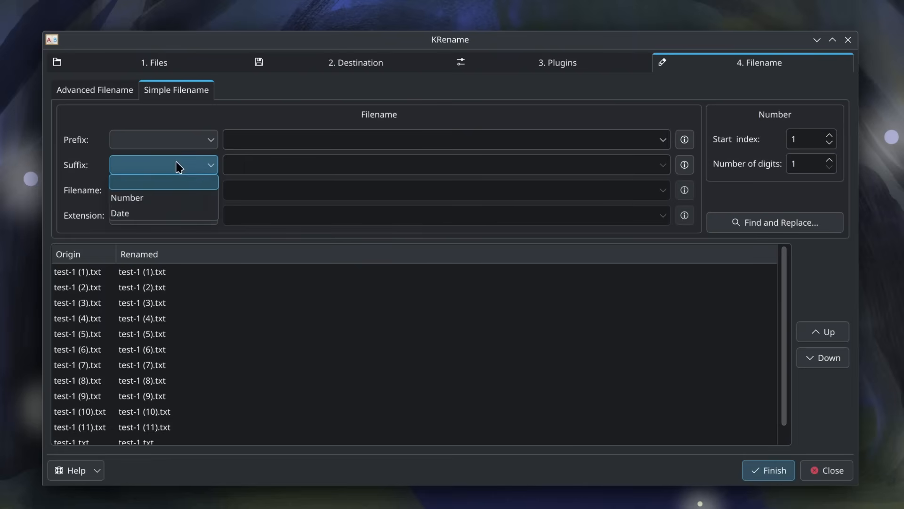
click(175, 200)
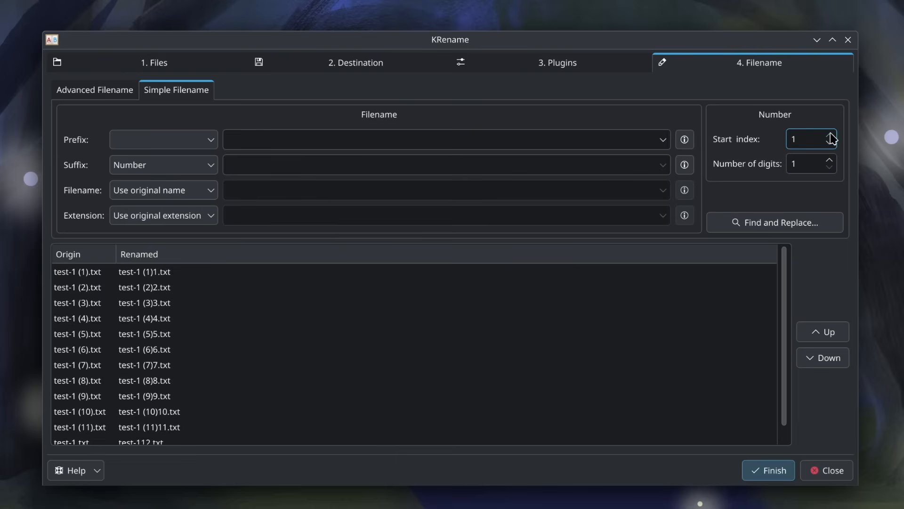
click(829, 160)
click(829, 160)
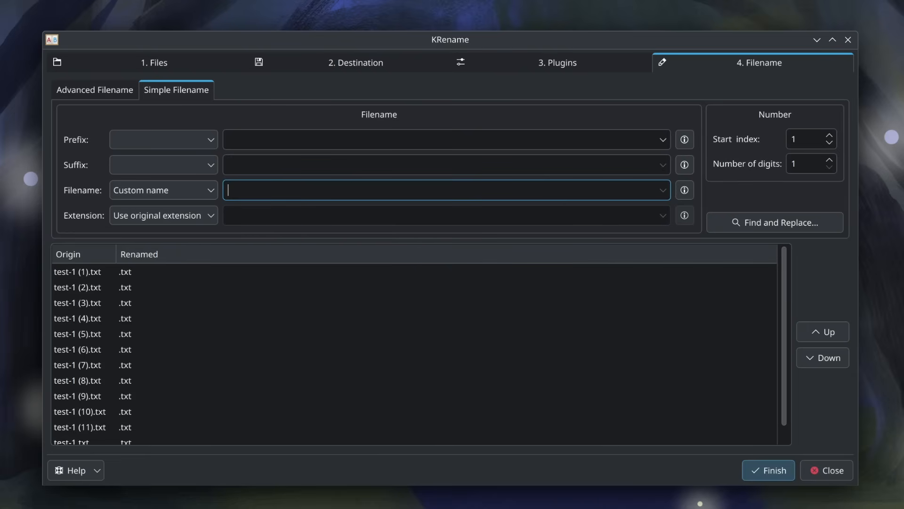
- Check the Date and system functions plugin again and return to the filename settings
click(550, 61)
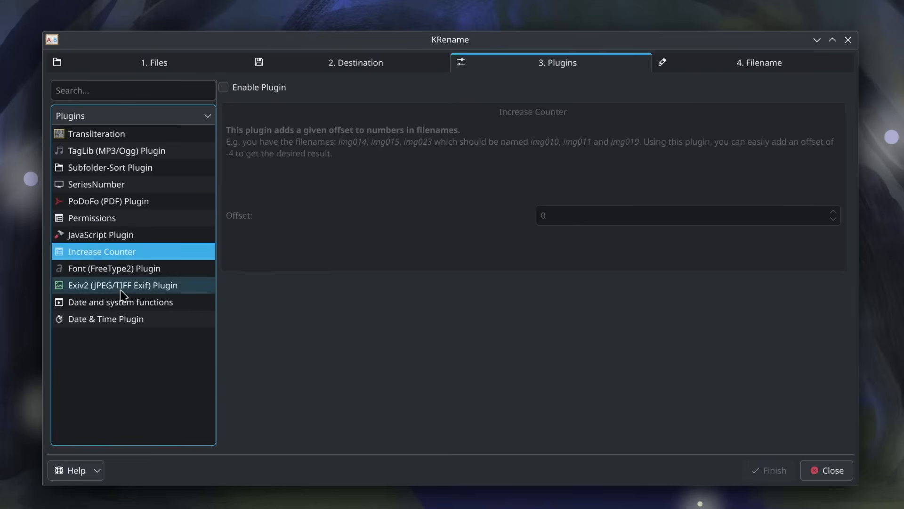
click(122, 306)
click(792, 62)
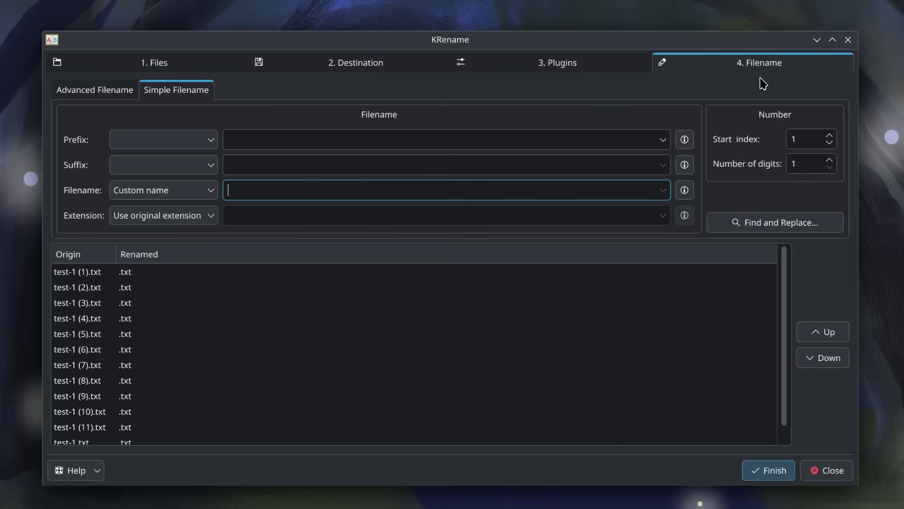
- Examine the custom filename tokens in the Built-in Functions, SeriesNumber, and Date and system functions categories
click(685, 190)
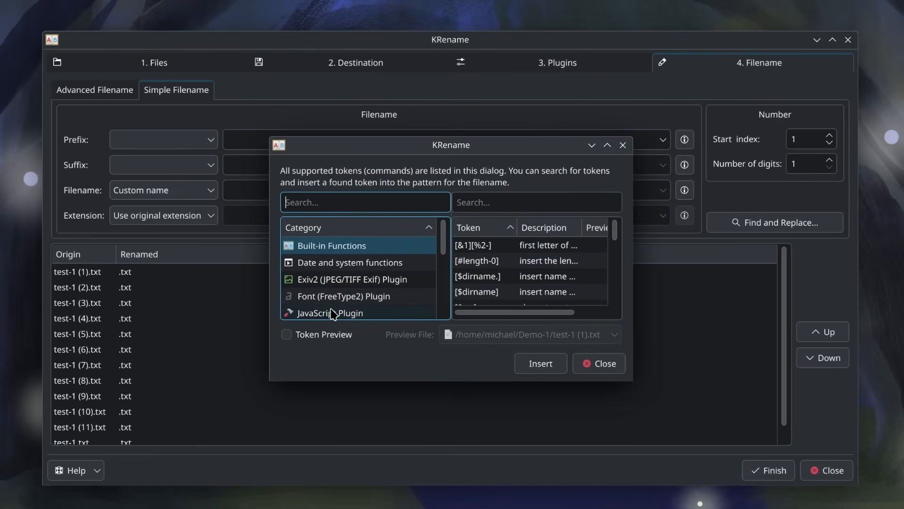
click(344, 250)
scroll(499, 267, down, 1)
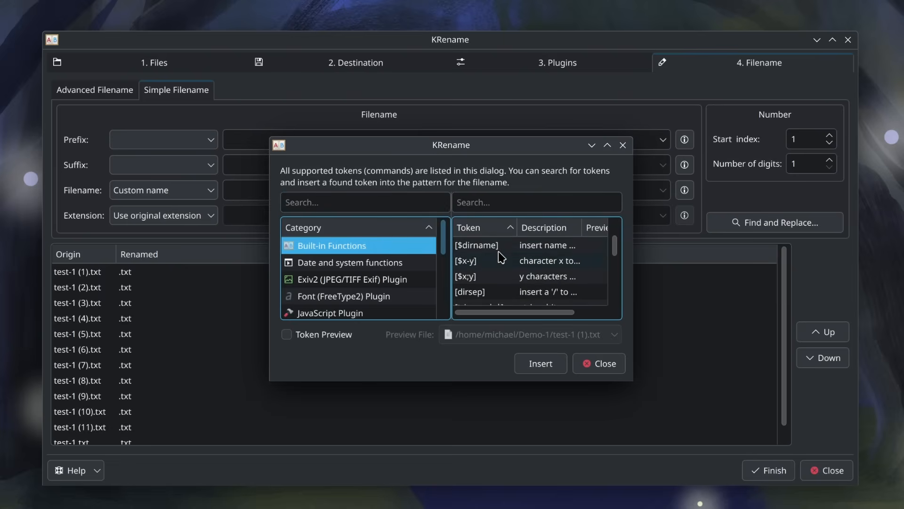
scroll(408, 297, down, 3)
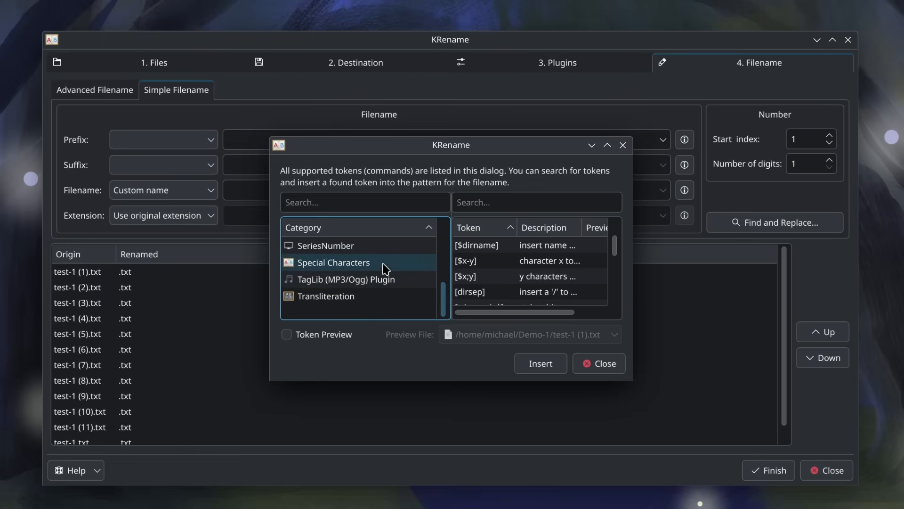
click(386, 248)
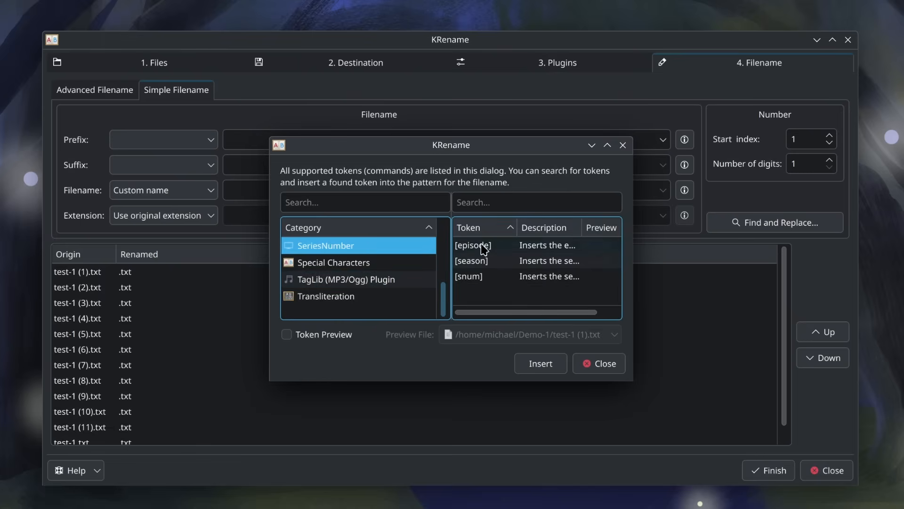
scroll(335, 308, up, 4)
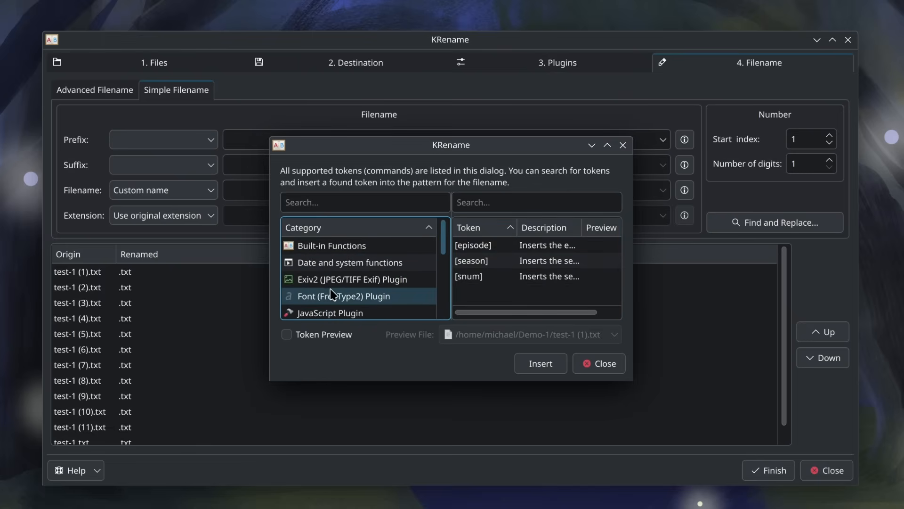
click(347, 263)
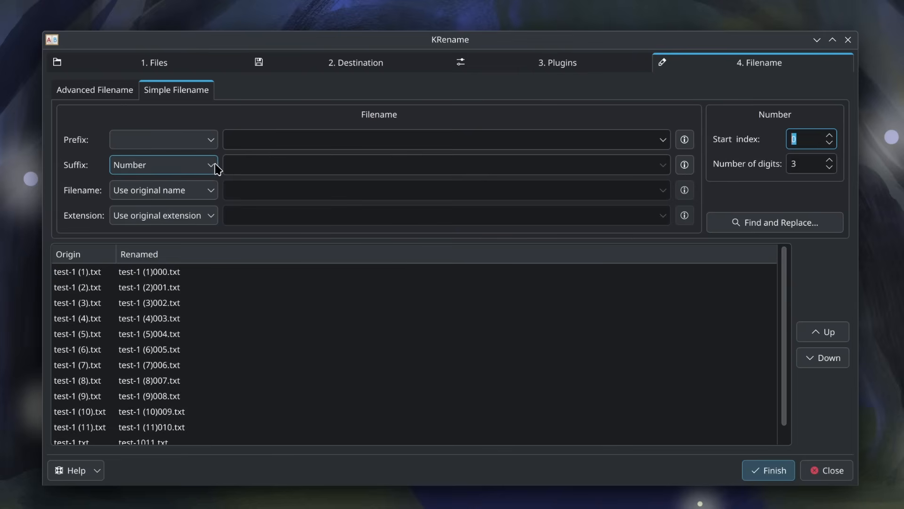
- Try a hyphen as the text beside the Number suffix, remove it, and clear the Number suffix
click(244, 163)
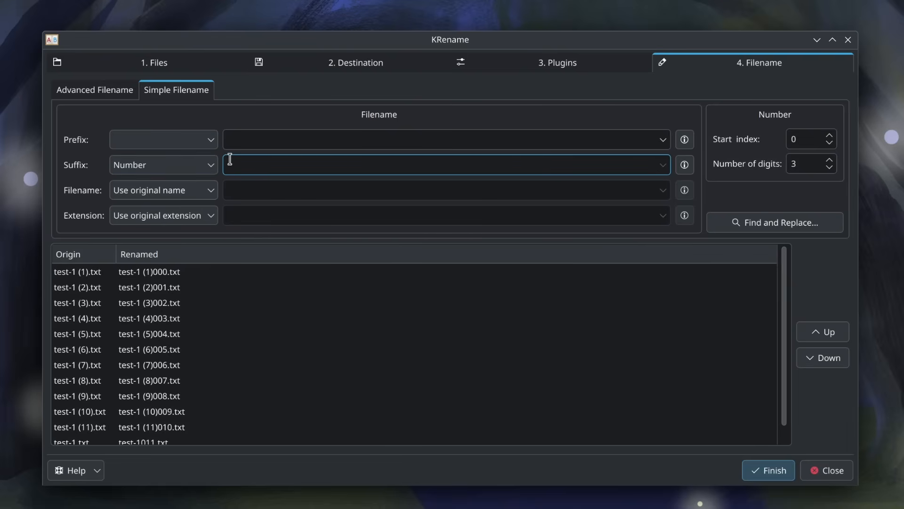
text(-)
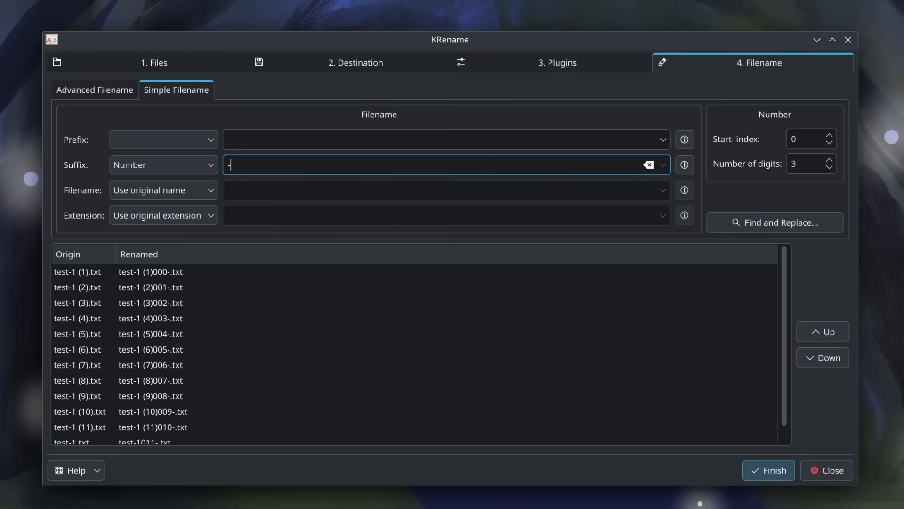
key(BackSpace)
click(207, 167)
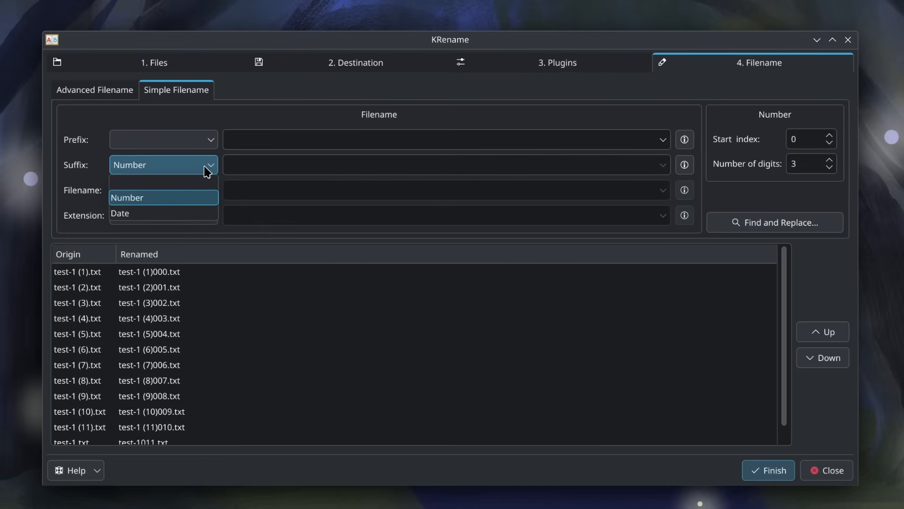
click(202, 183)
- Set the filename to Custom name, try the tokens $ and *, and keep $ as the pattern
click(201, 201)
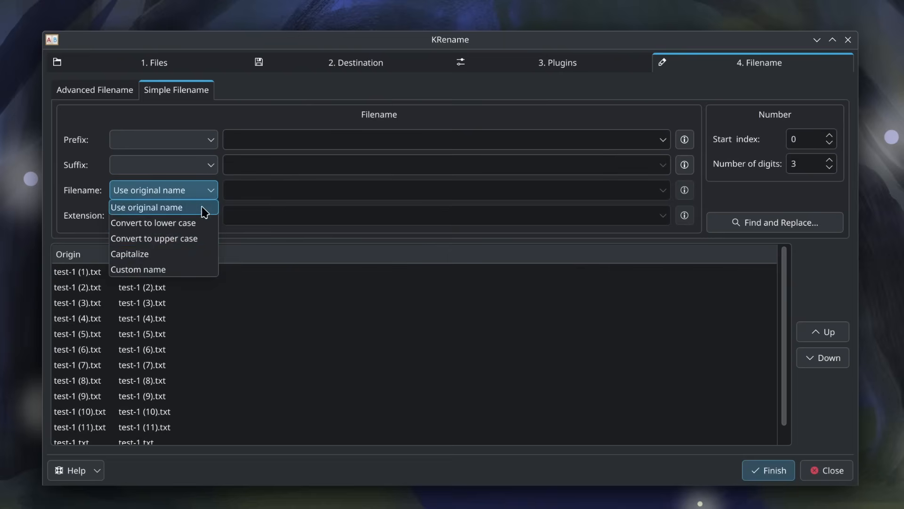
click(187, 268)
click(258, 186)
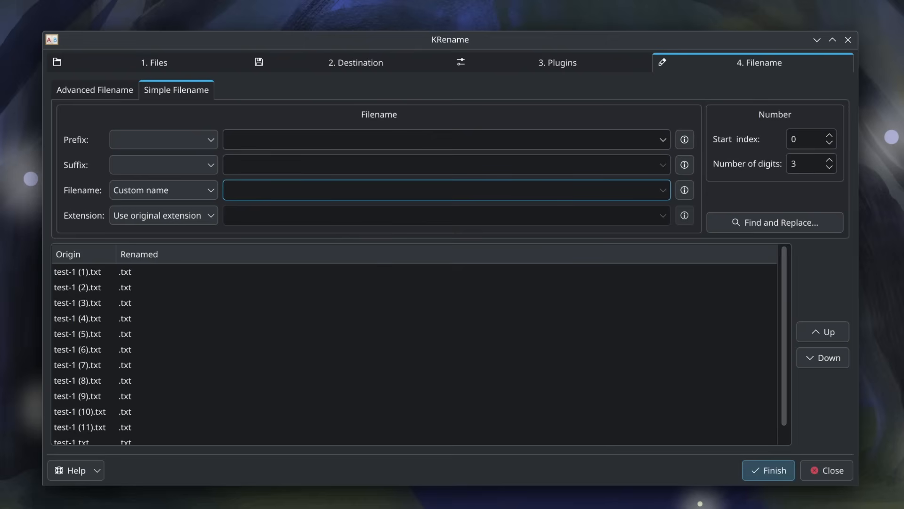
text($)
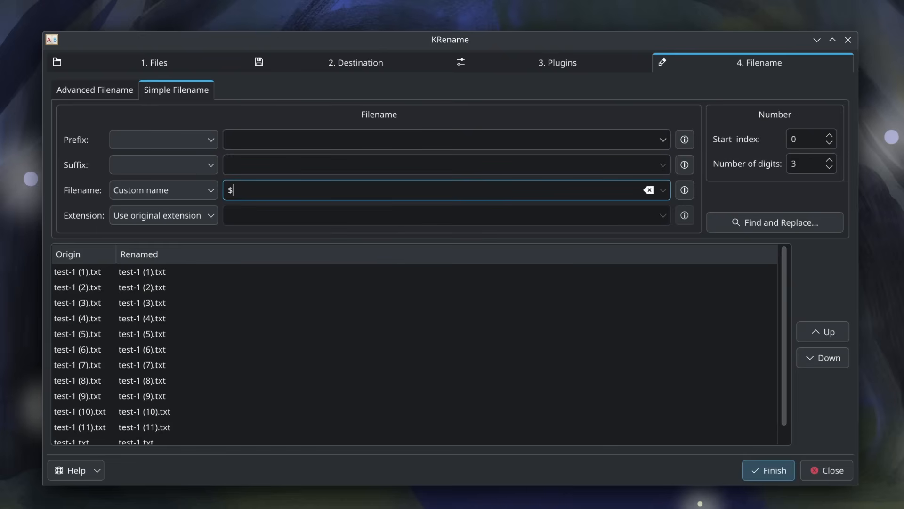
key(BackSpace)
text(*)
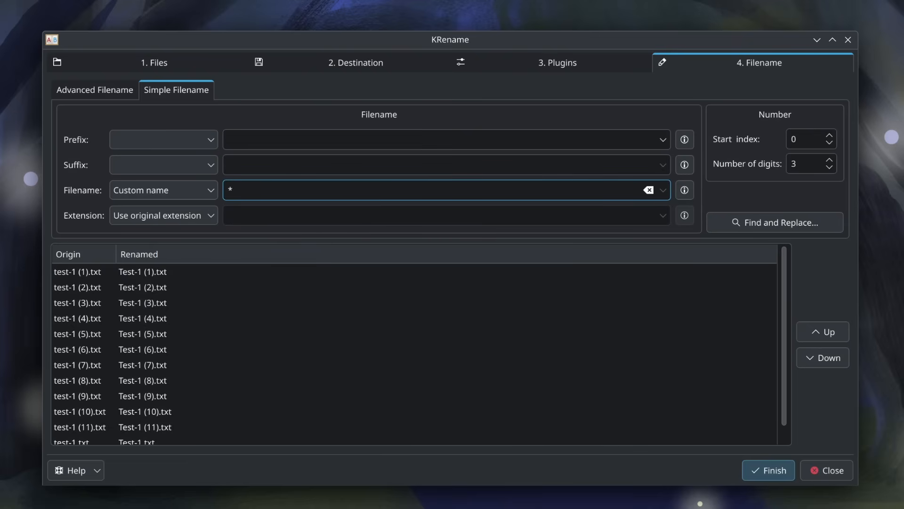
key(BackSpace)
text($)
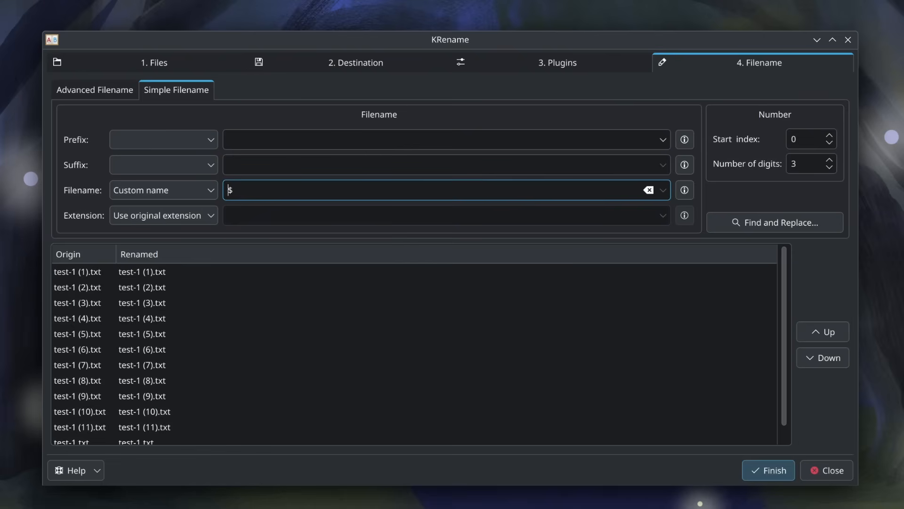
- Extend the custom filename pattern to [date]-$-### and set the numbering start index to 1
text([date])
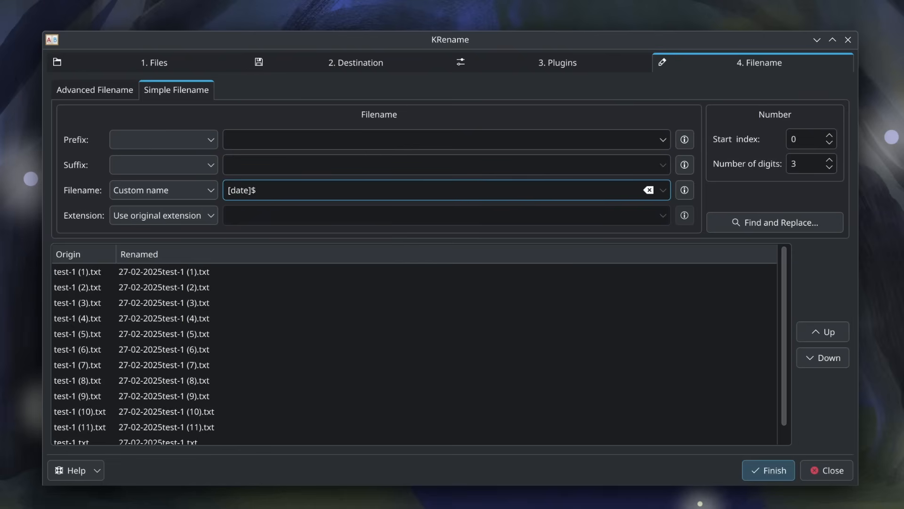
text(-)
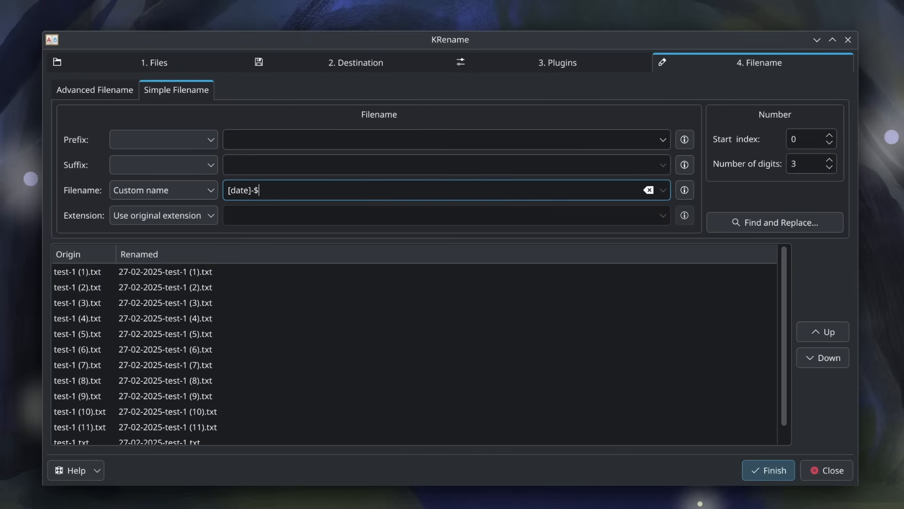
text($-)
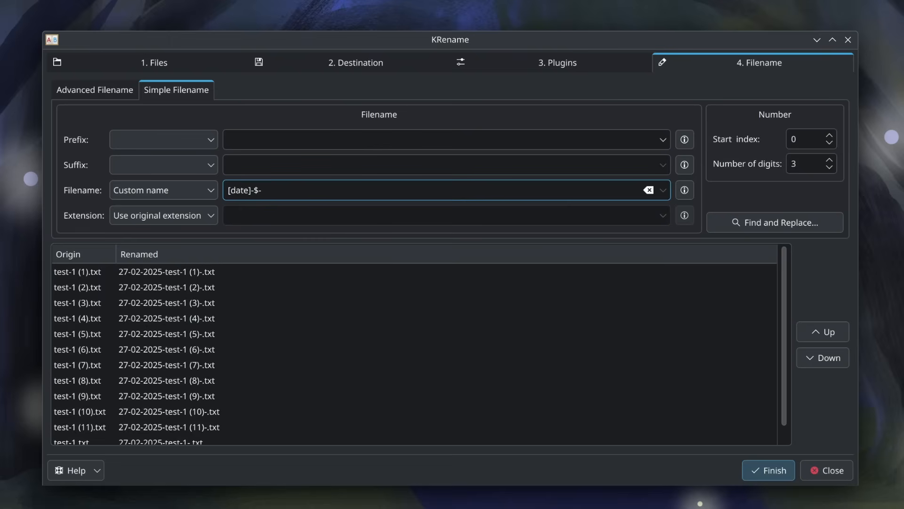
text(#)
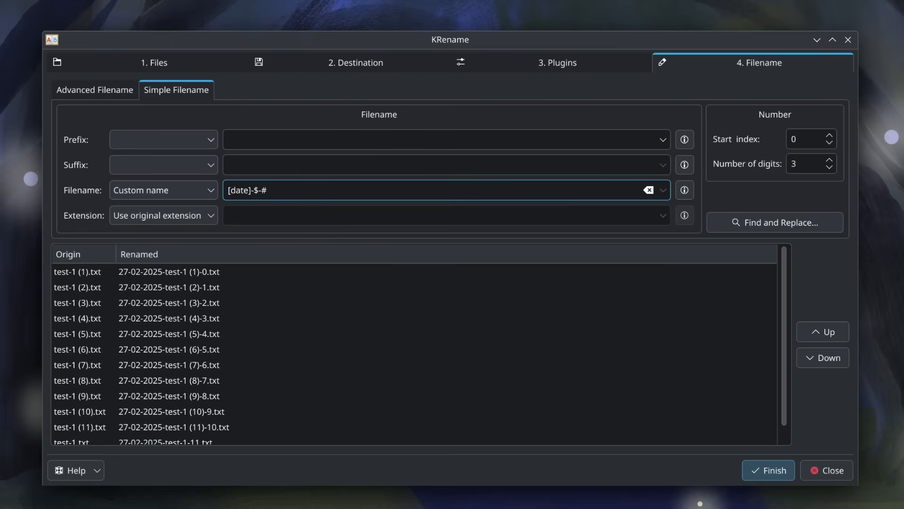
text(##)
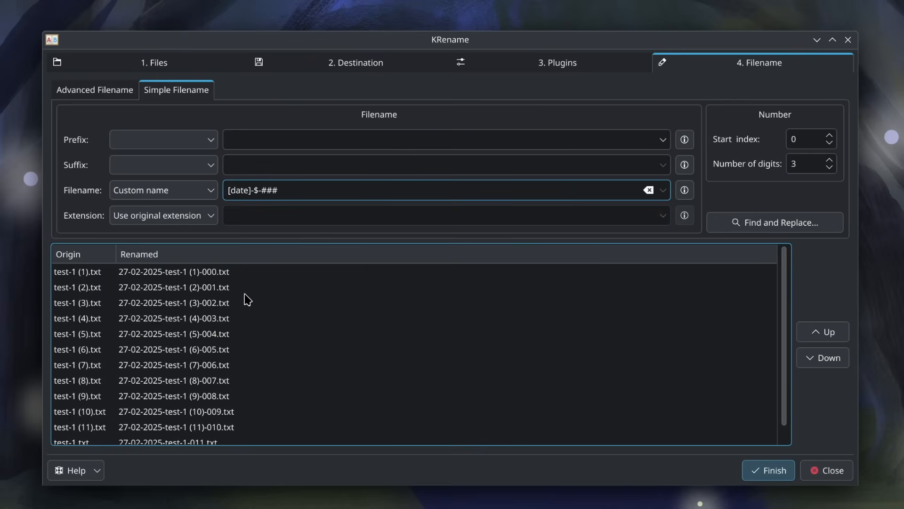
click(829, 135)
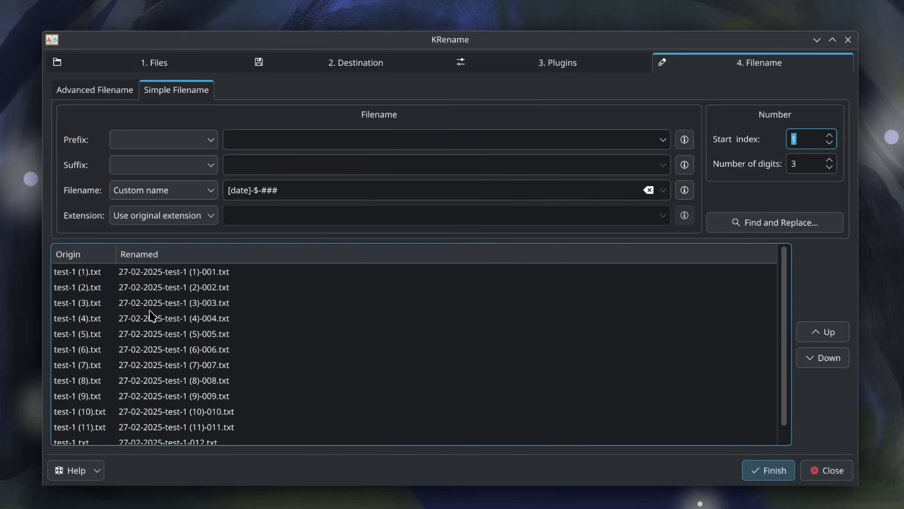
click(310, 187)
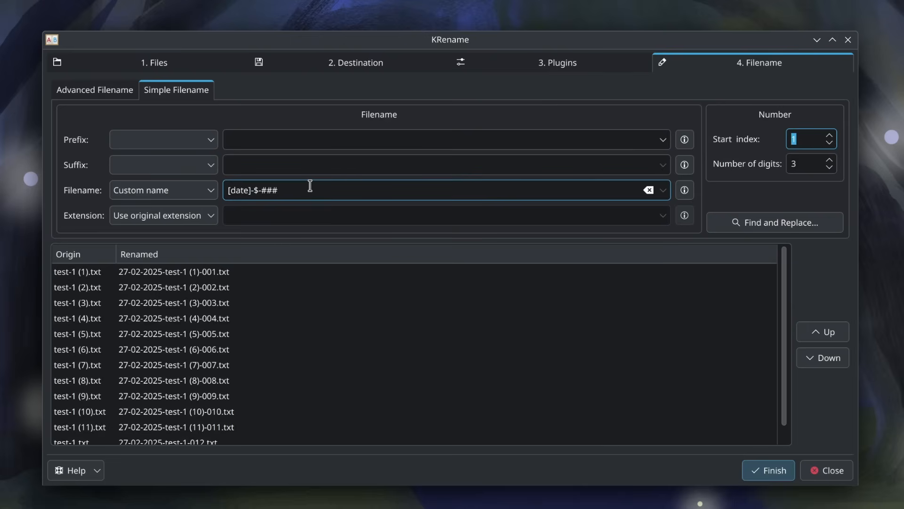
- Review the extension options, choose Custom extension, and set the extension to md
click(194, 216)
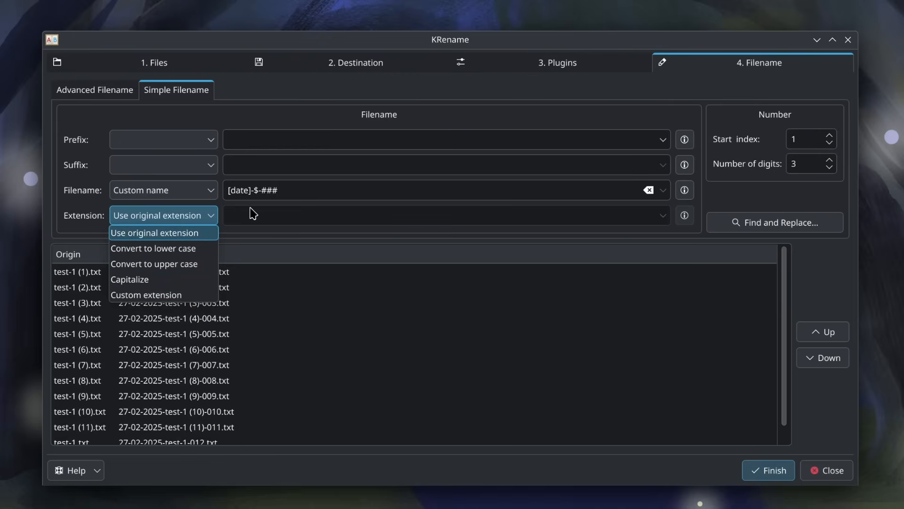
click(184, 232)
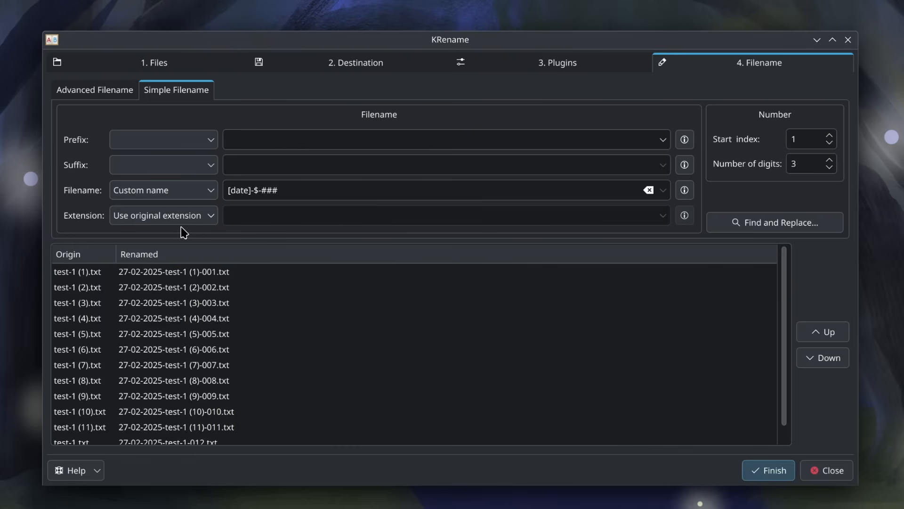
click(183, 218)
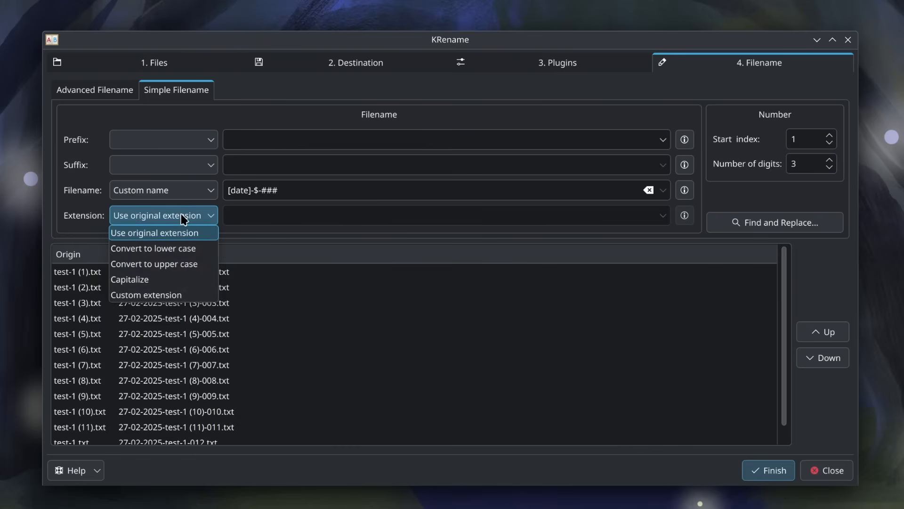
click(185, 295)
click(277, 213)
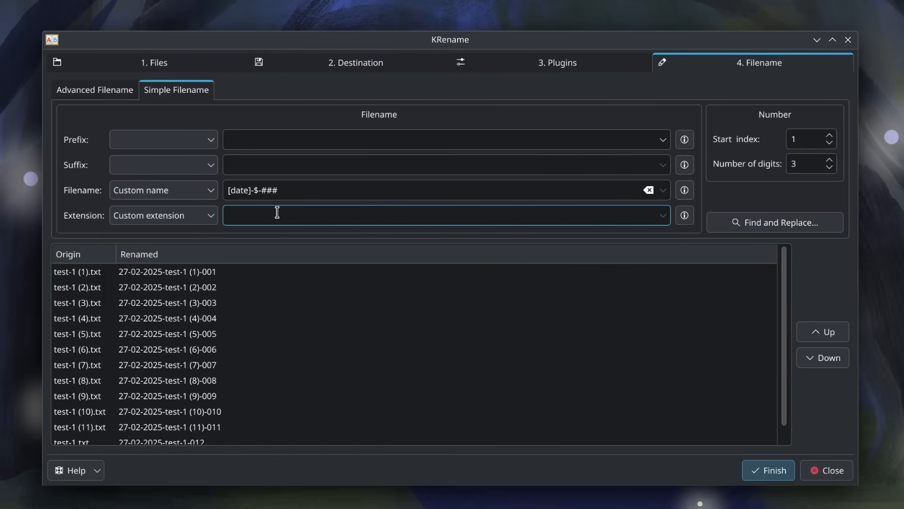
text(md)
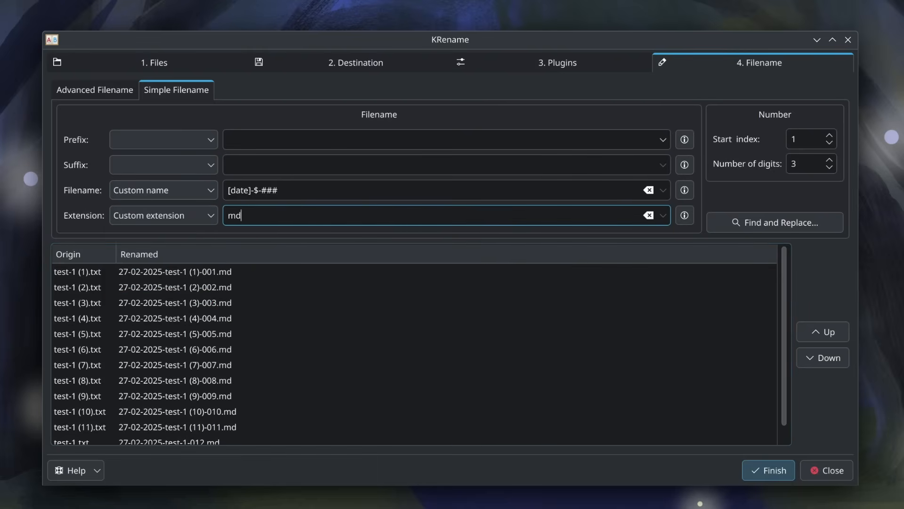
- Replace the $ token in the custom filename pattern with the word example, giving [date]-example-###
click(280, 193)
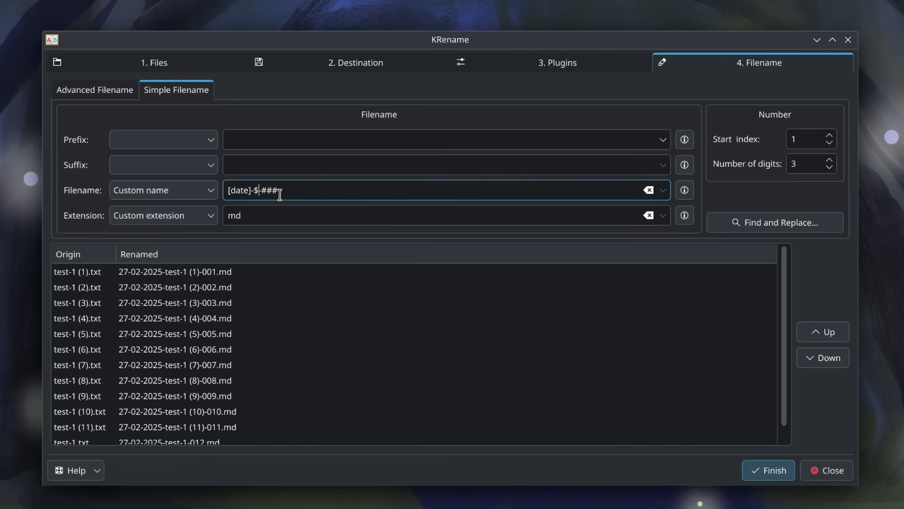
key(BackSpace)
text(exampl)
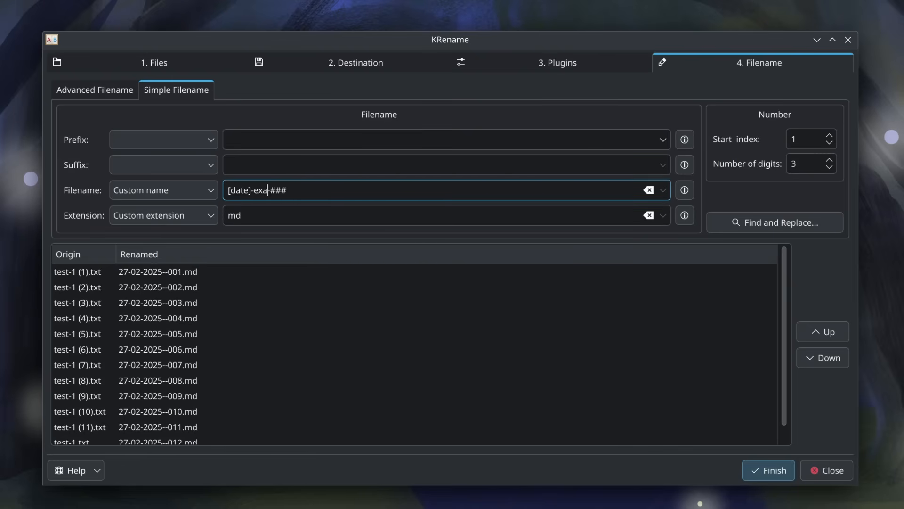
text(e)
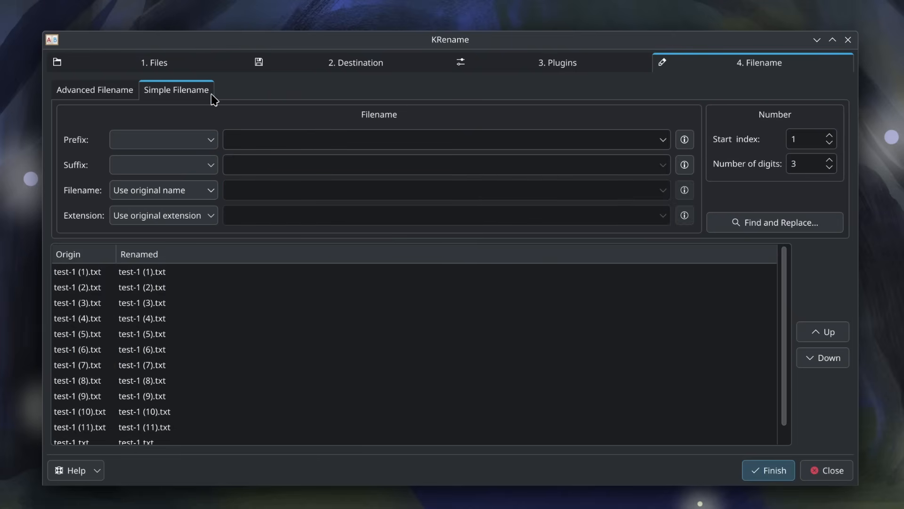
- Compare the Advanced Filename and Simple Filename settings, look at the advanced token functions, and return to the simple settings
click(117, 92)
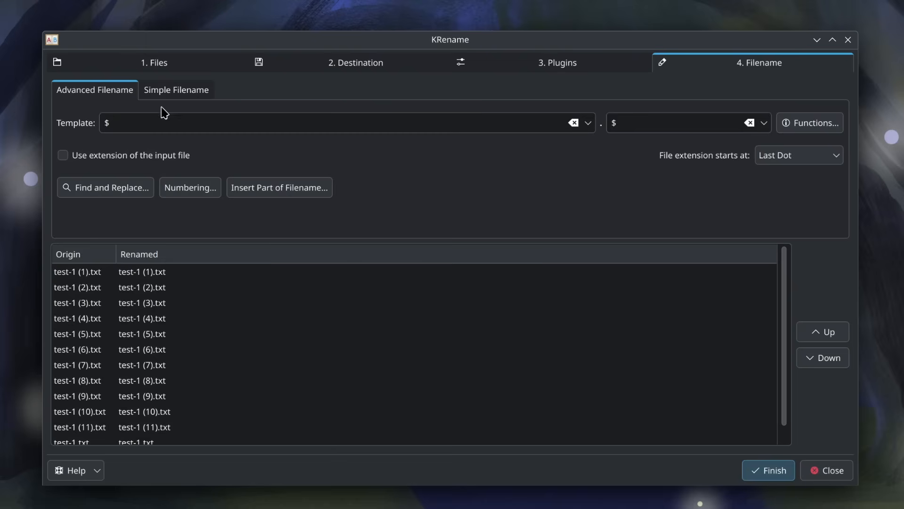
click(159, 90)
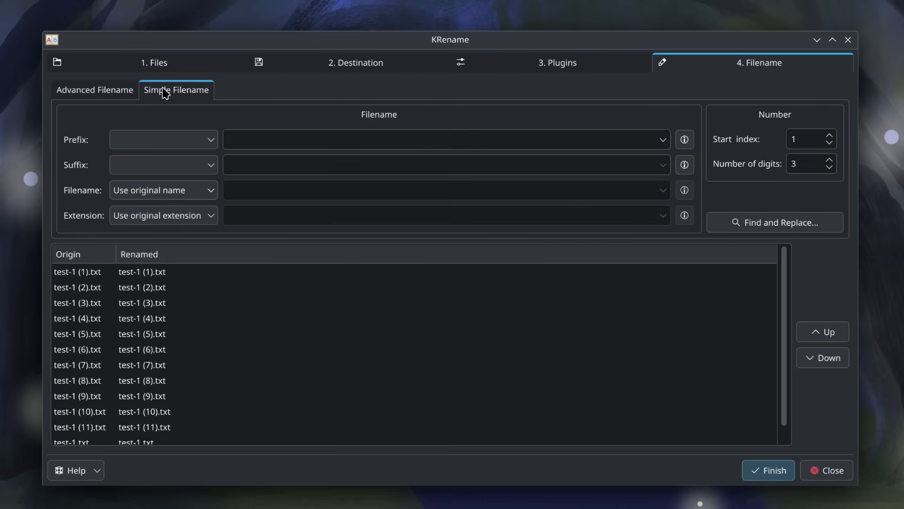
click(308, 160)
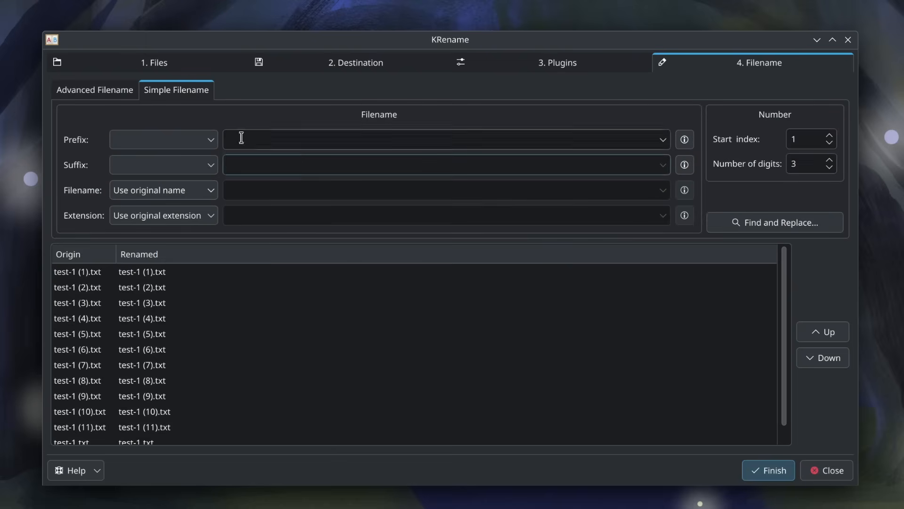
click(110, 89)
click(832, 122)
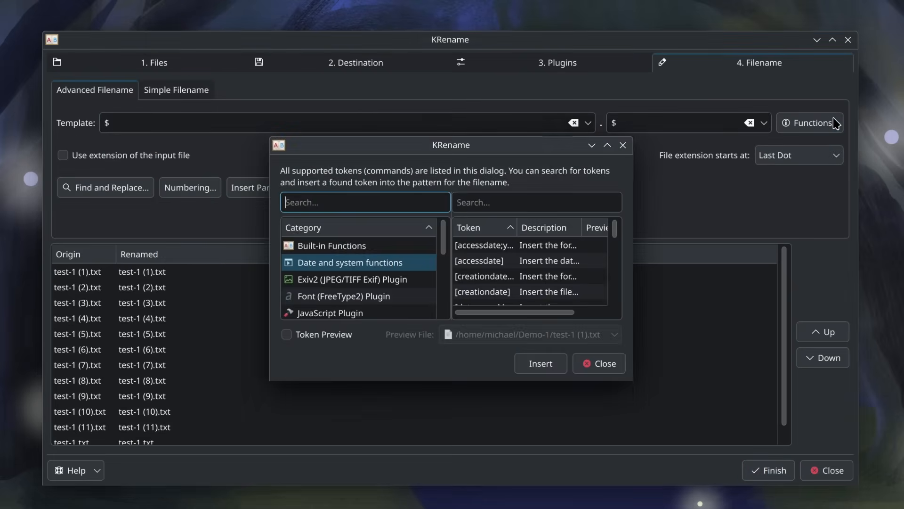
click(623, 145)
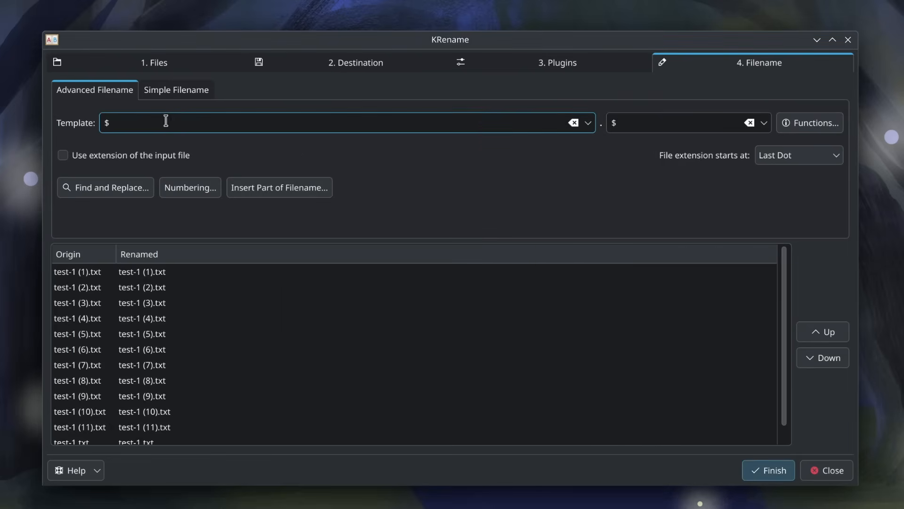
click(175, 93)
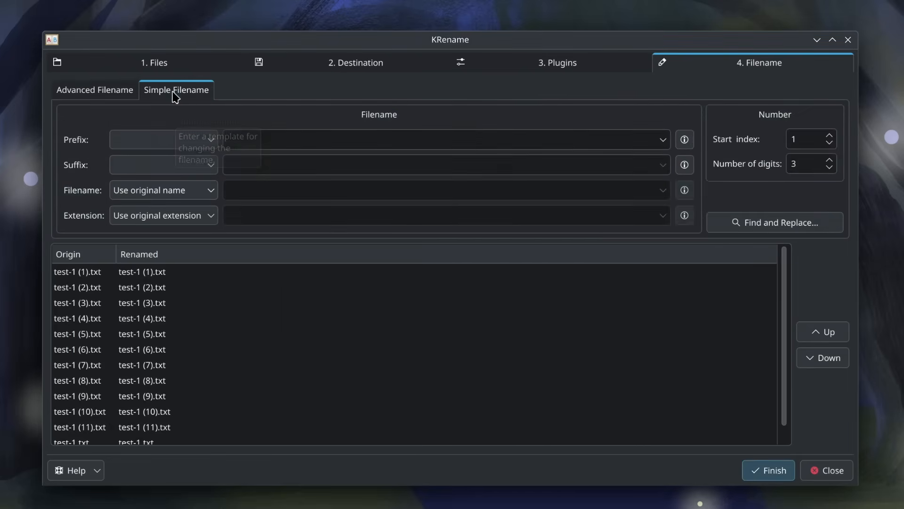
- Compare the advanced filename template with the simple Custom name and Use original name options, ending on the advanced template
click(127, 94)
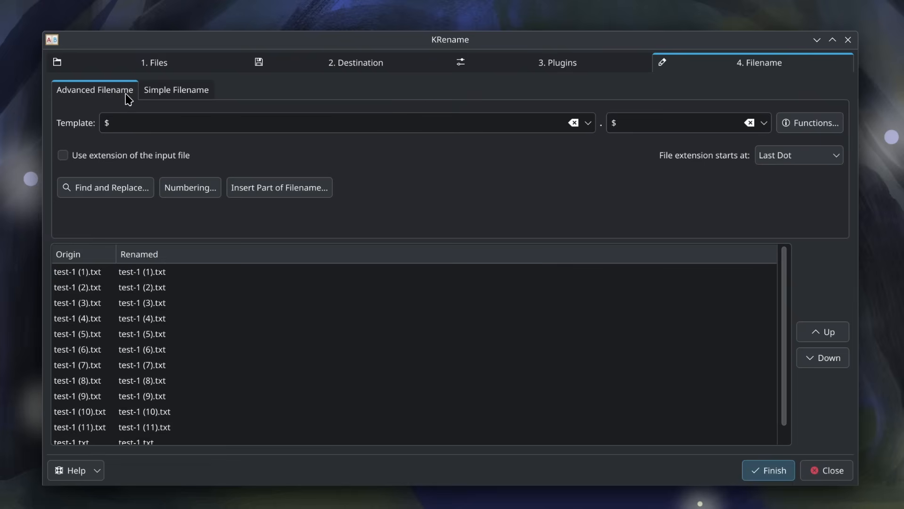
click(155, 119)
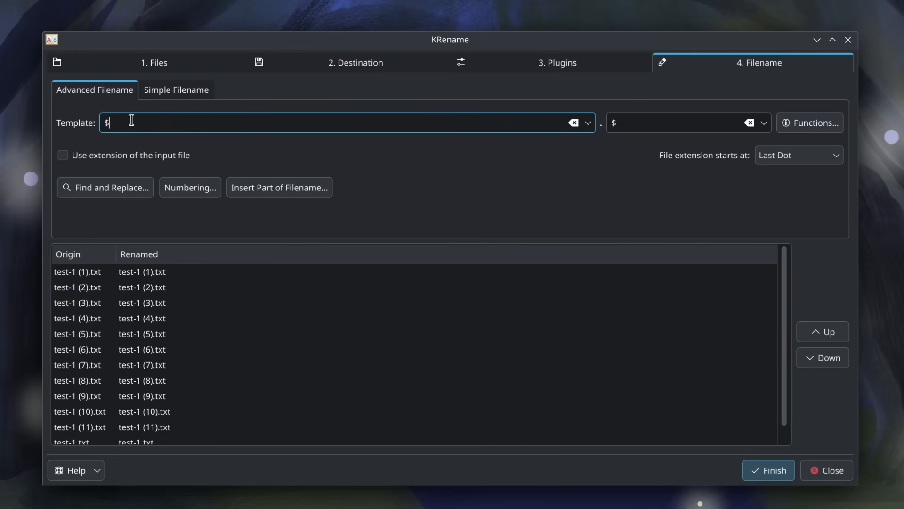
click(151, 93)
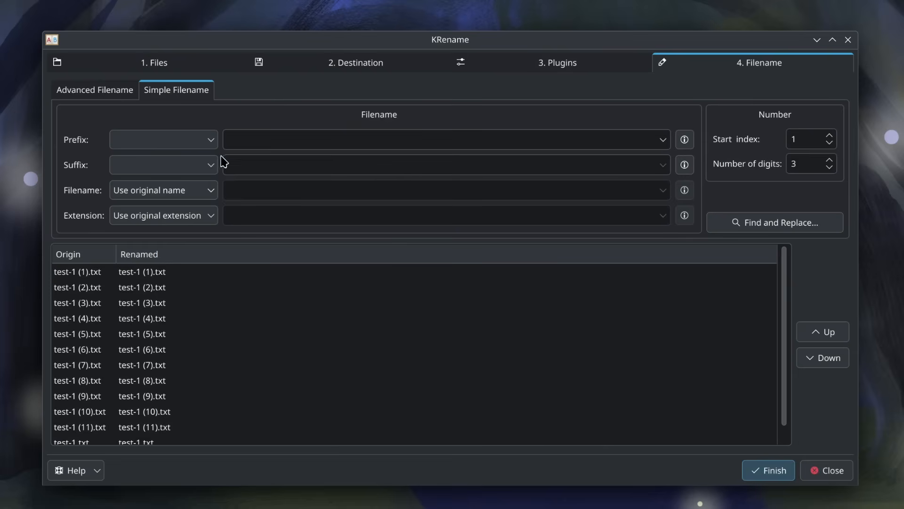
click(210, 189)
click(181, 275)
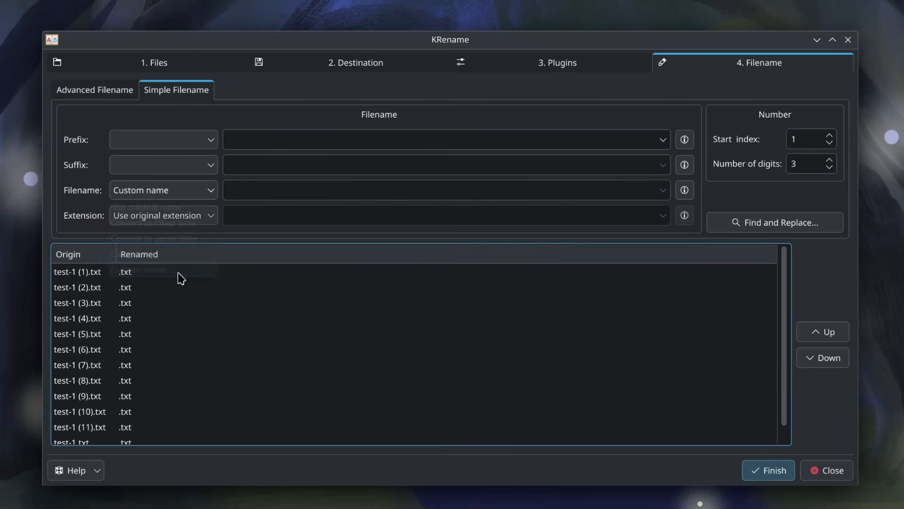
click(204, 197)
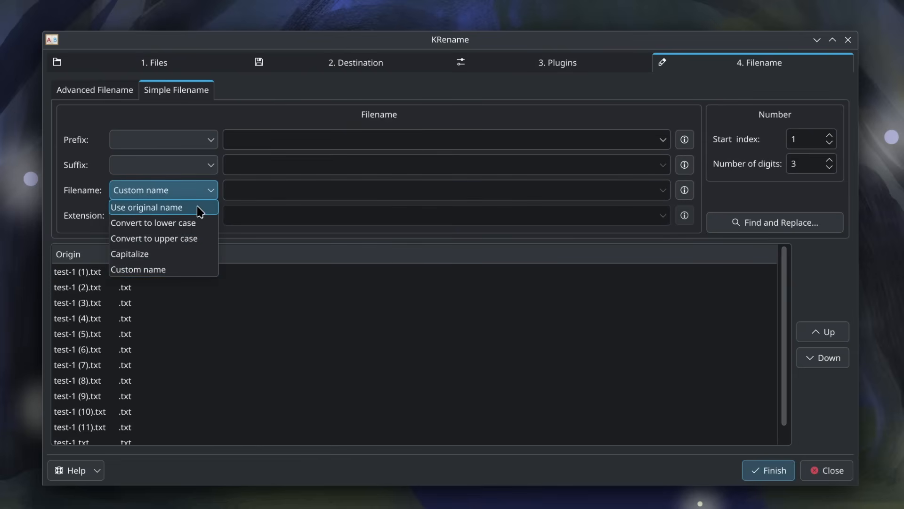
click(200, 207)
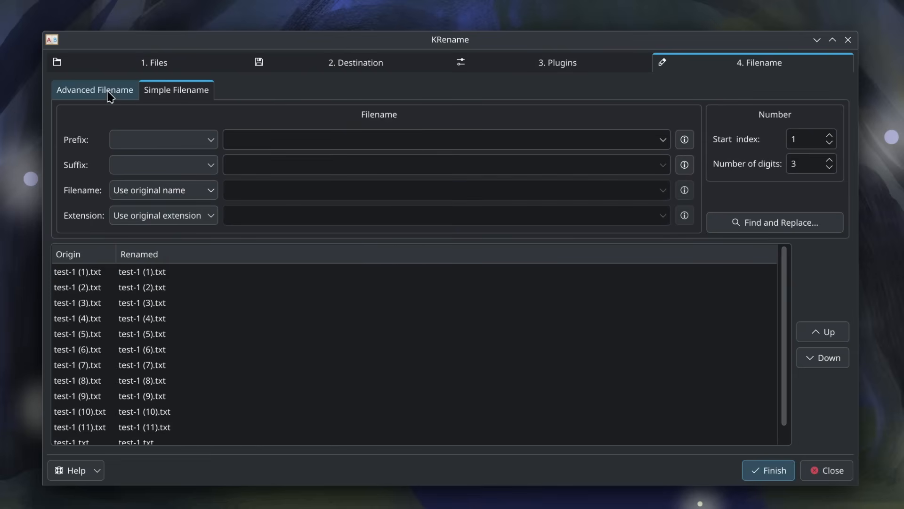
click(109, 96)
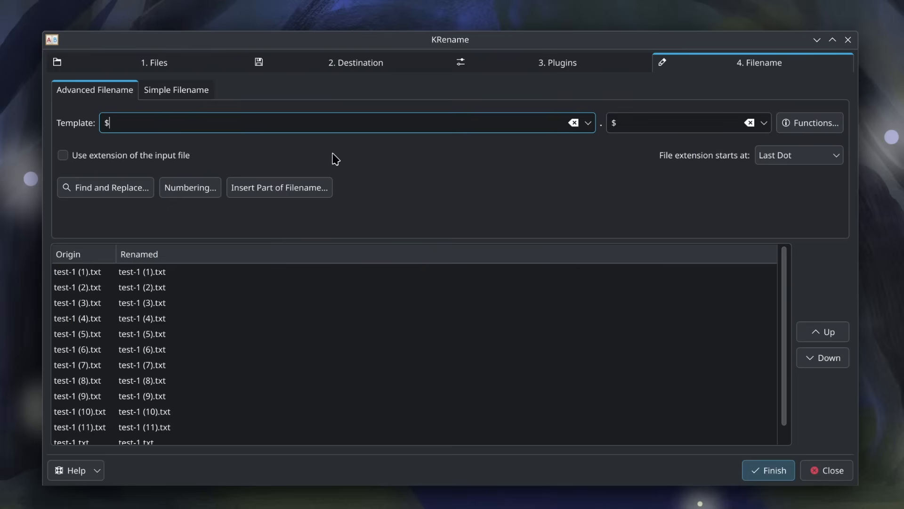
- Try $-tuxdigital as the custom filename pattern in the simple settings, and reduce it to only the $ token
key(ctrl+Tab)
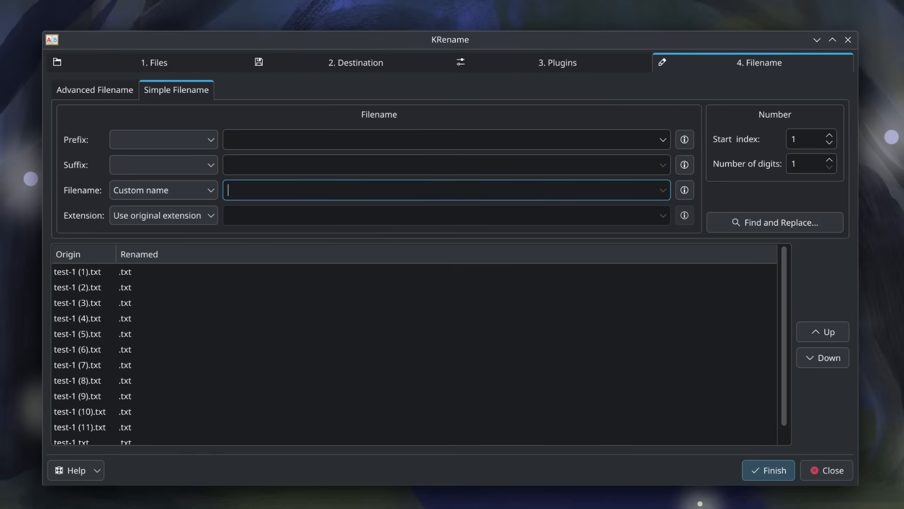
text(tuxdigital)
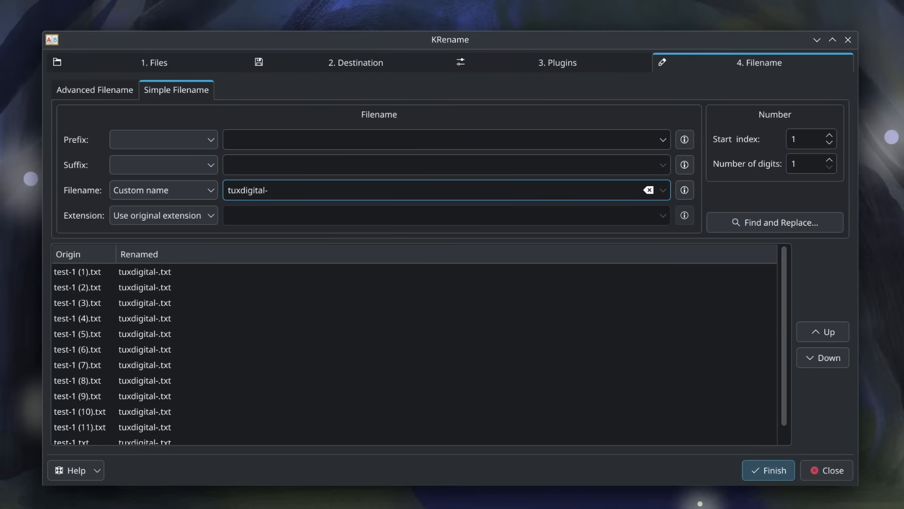
text(-$)
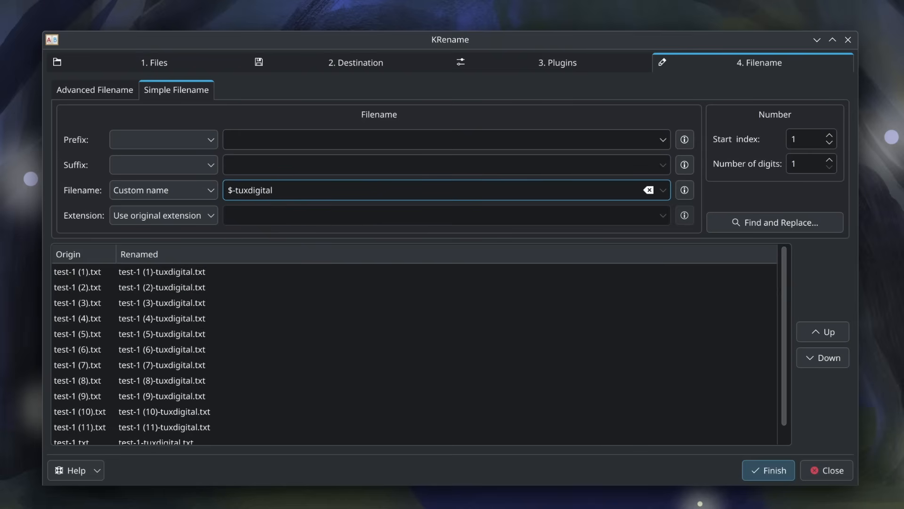
key(shift+End)
key(Delete)
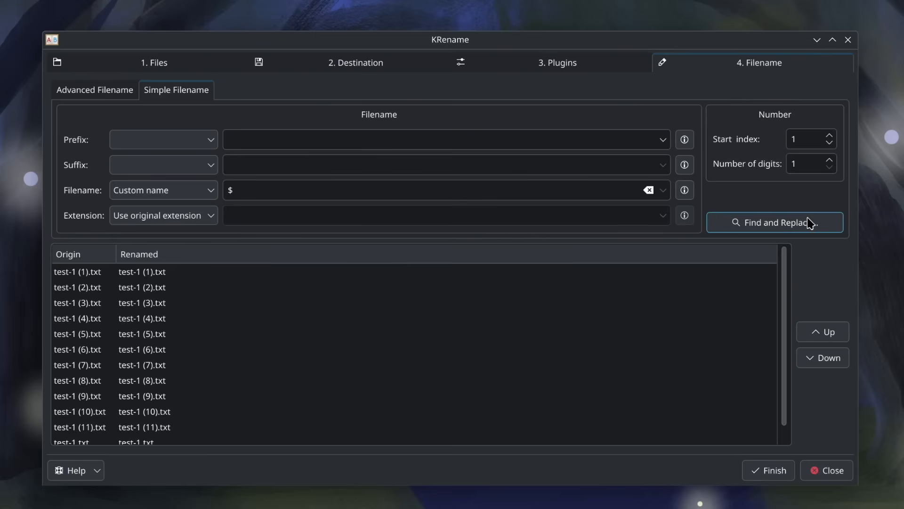
- Enlarge the Find and Replace window and add a rule that finds test and replaces it with demo
click(779, 228)
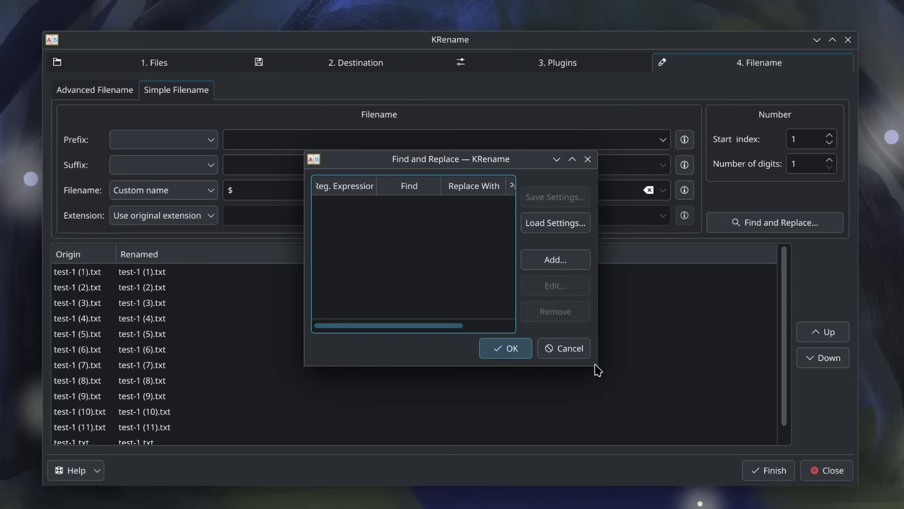
drag(599, 364, 733, 411)
drag(432, 165, 344, 143)
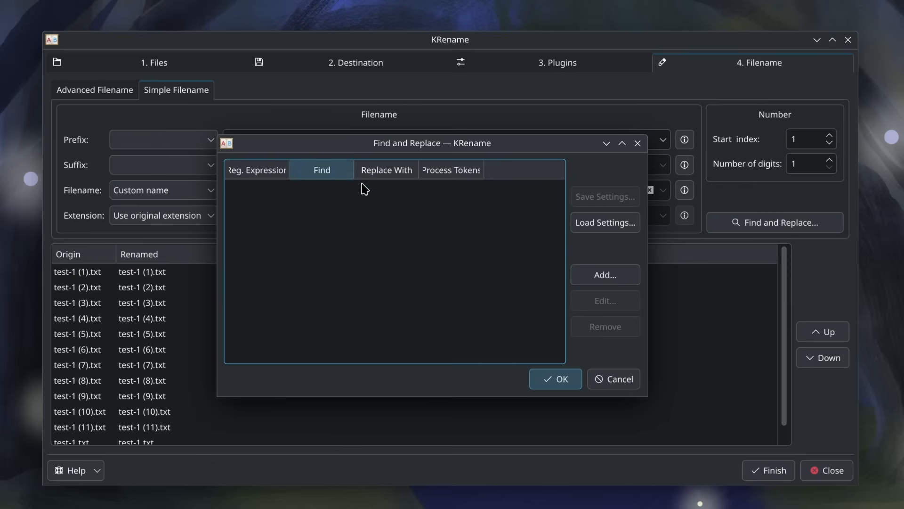
click(603, 277)
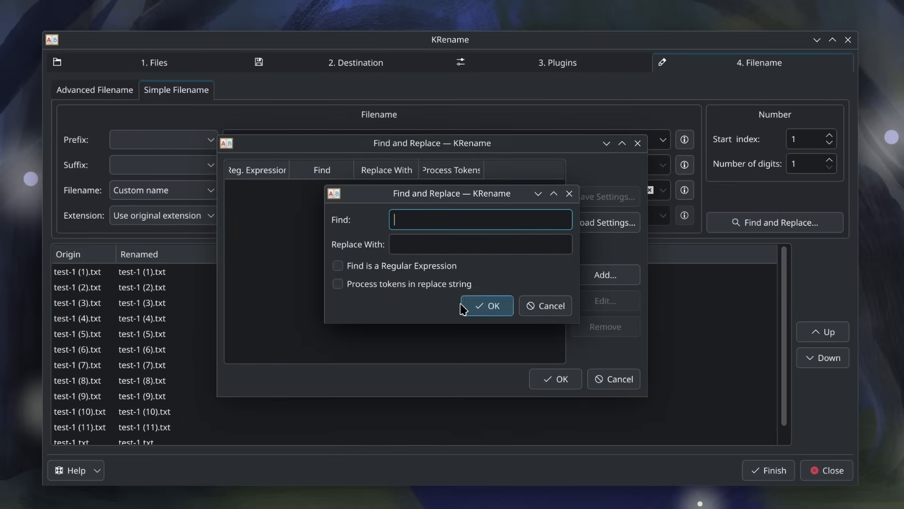
text(test)
click(441, 241)
text(demo)
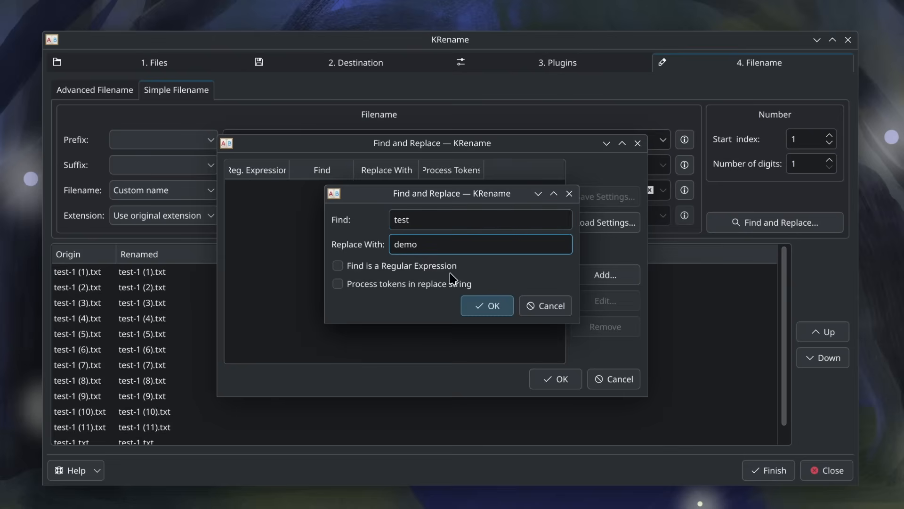
click(481, 312)
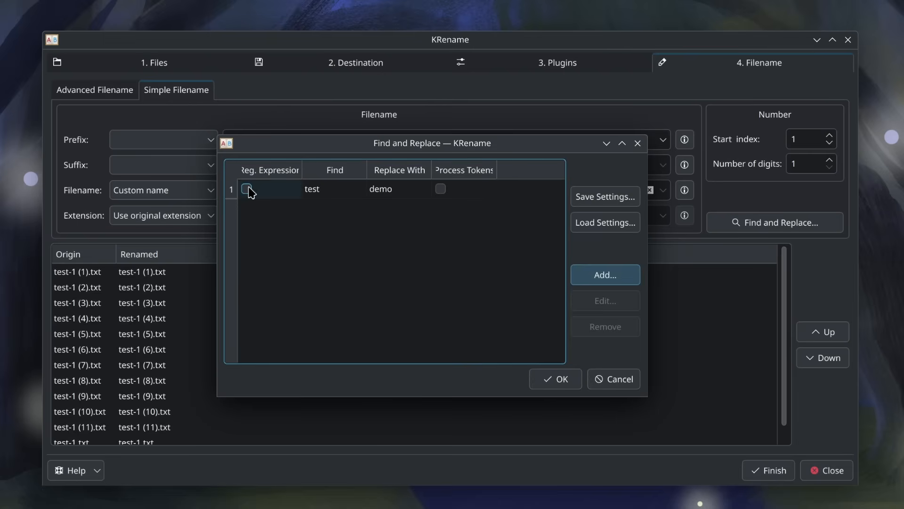
- View the test-to-demo rule in its edit dialog, cancel the editing, and accept the Find and Replace rules
click(330, 193)
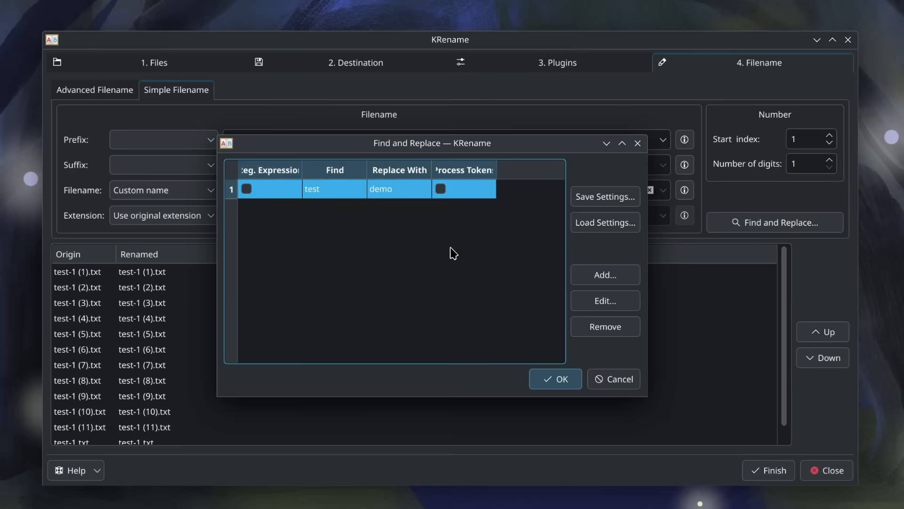
click(602, 302)
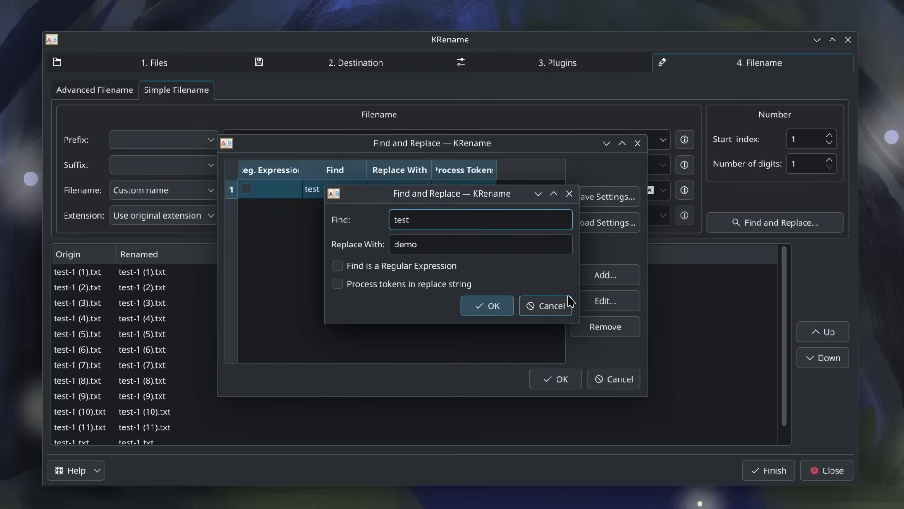
click(541, 307)
click(555, 376)
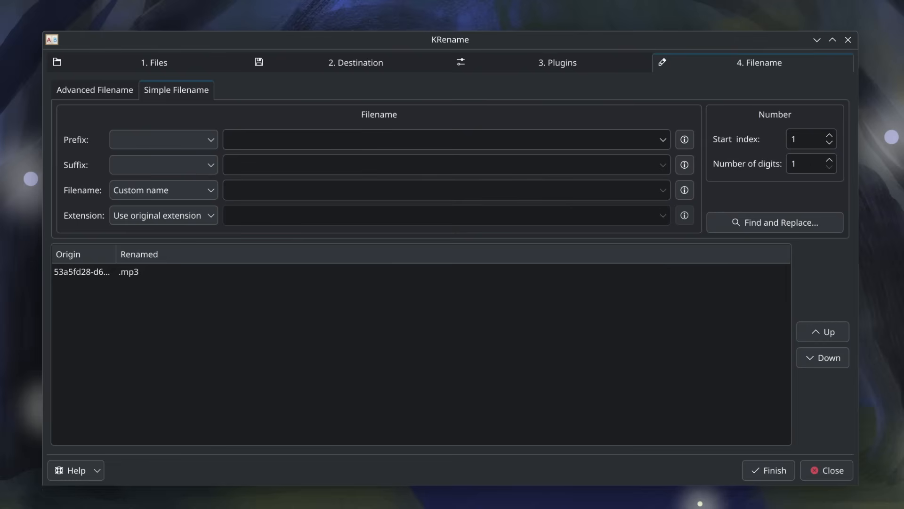
- Review the Date and system functions plugin's tokens and the loaded MP3 file, and return to the filename settings
click(567, 72)
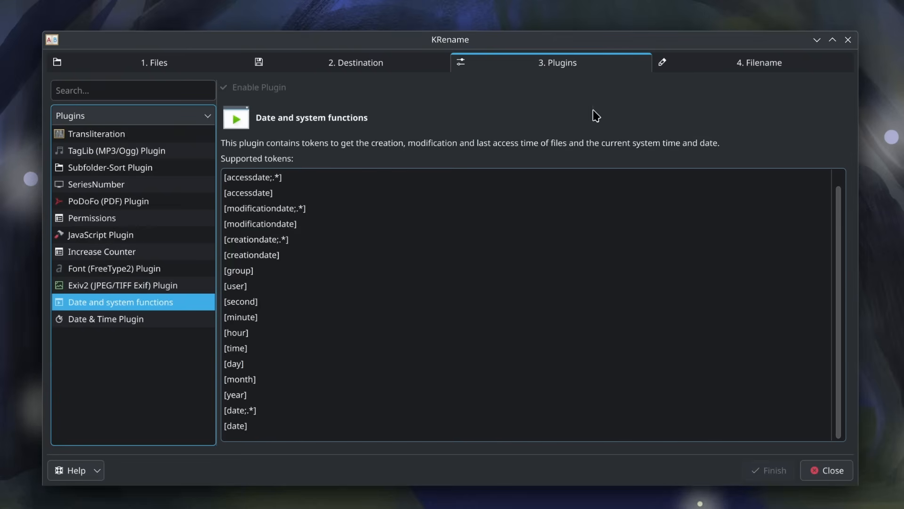
click(688, 59)
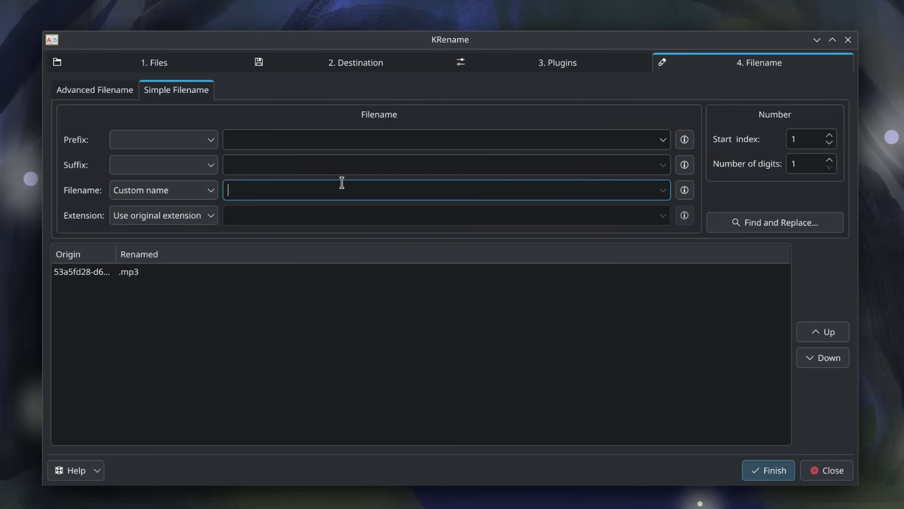
click(198, 72)
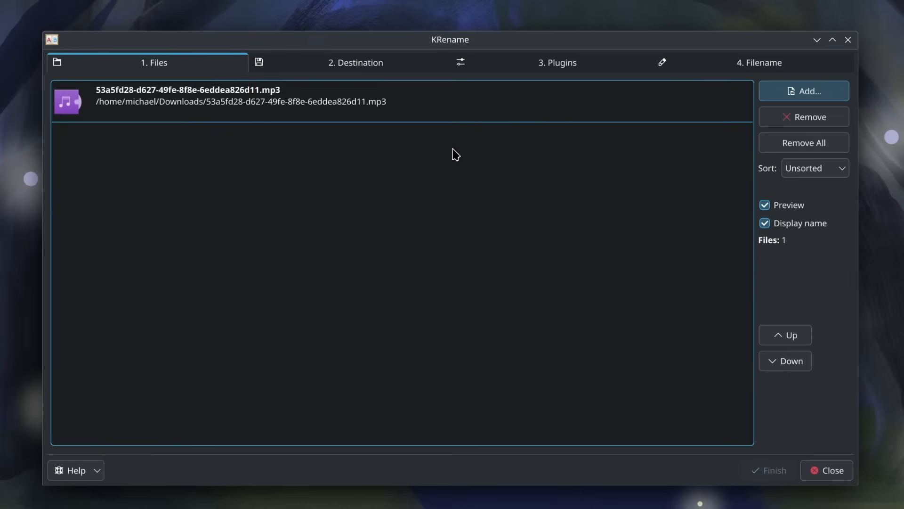
click(674, 64)
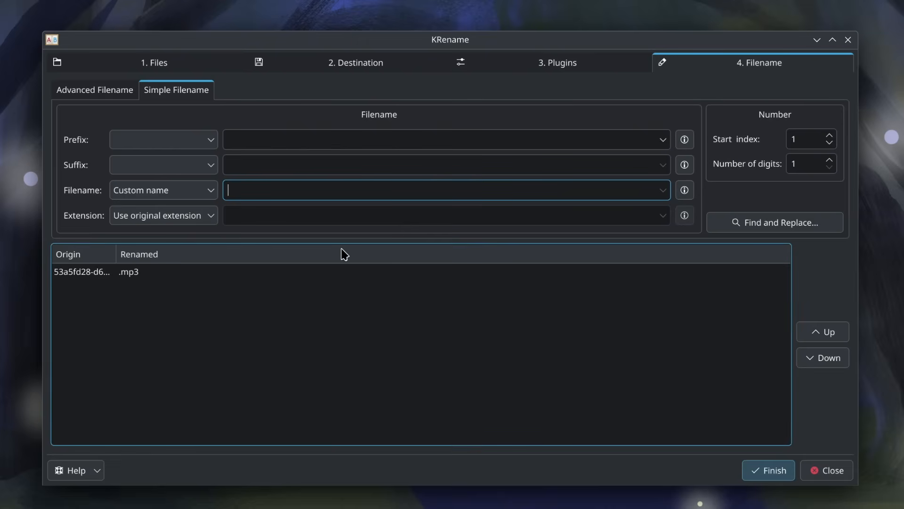
- Set the custom filename to the [tagTitle] token from the TagLib (MP3/Ogg) Plugin category
text($)
key(BackSpace)
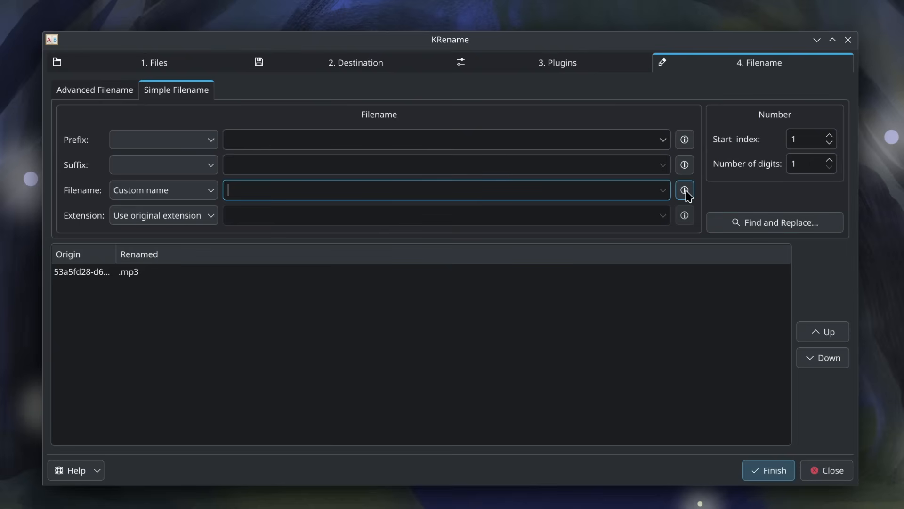
mouse_move(689, 194)
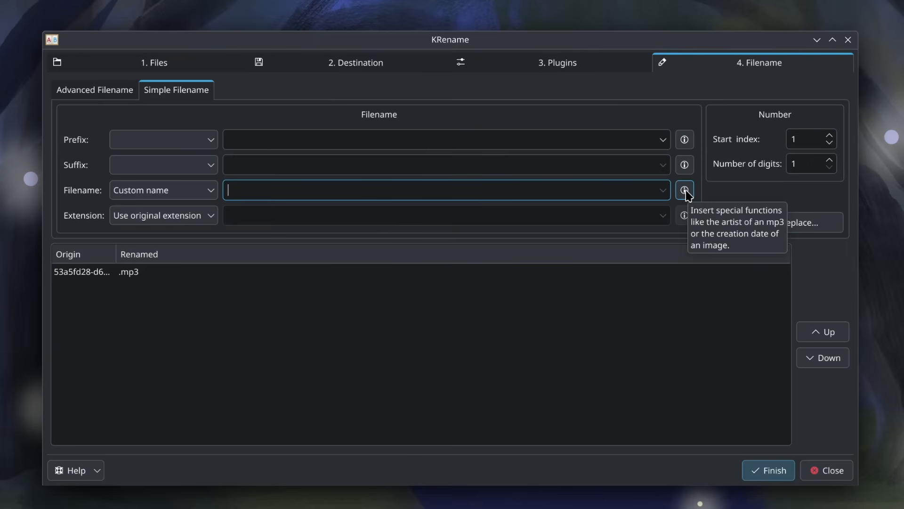
click(685, 191)
click(686, 191)
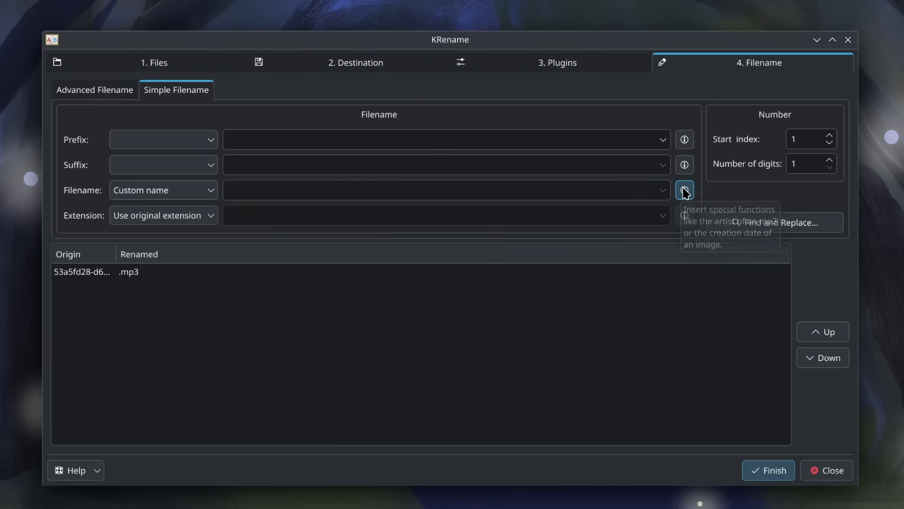
scroll(284, 289, down, 3)
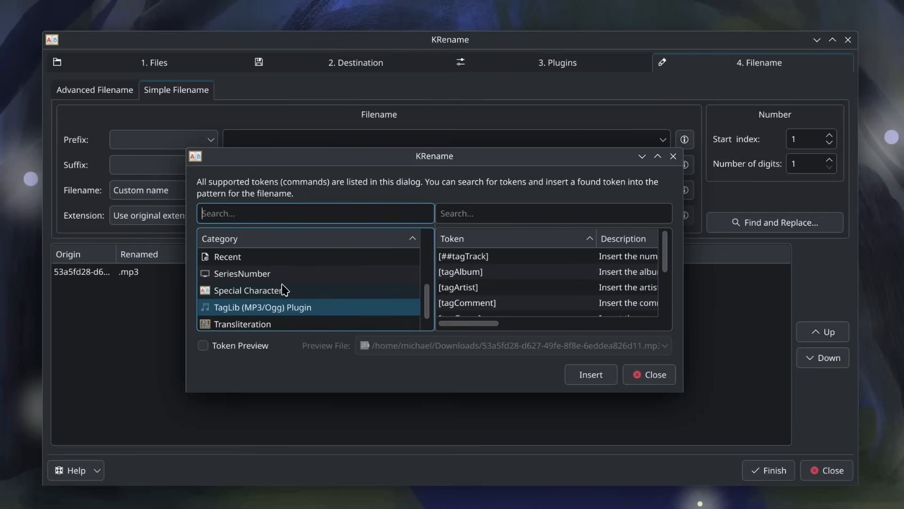
click(280, 308)
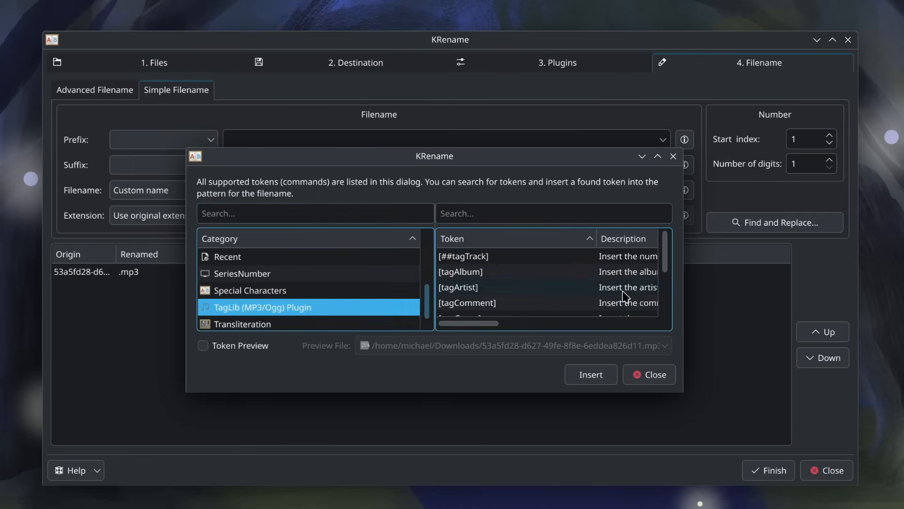
scroll(534, 289, down, 1)
scroll(534, 290, down, 1)
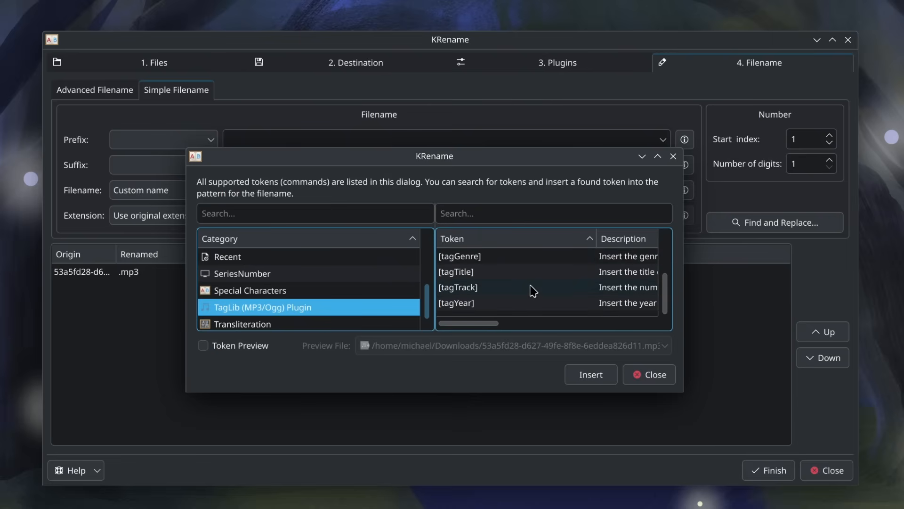
double_click(485, 273)
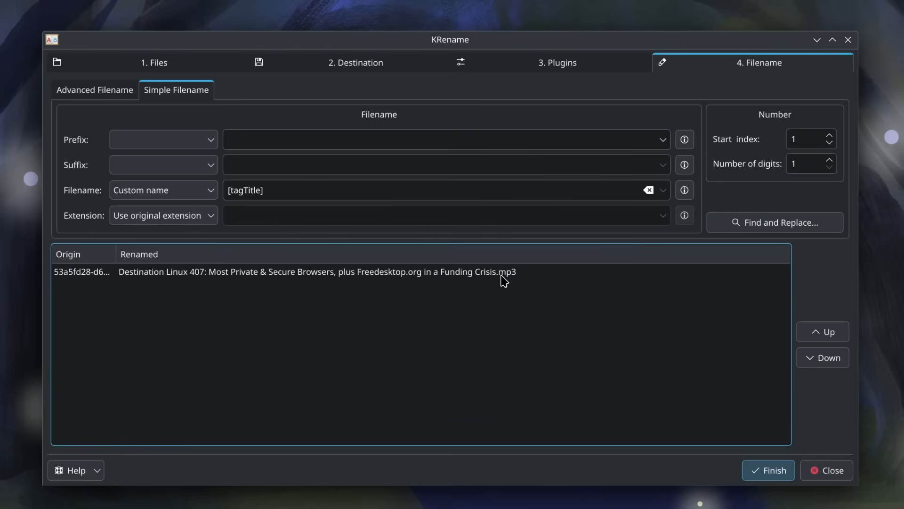
- Extend the custom filename with a hyphen, the [tagArtist] token and a trailing hyphen, giving [tagTitle]-[tagArtist]-
click(567, 189)
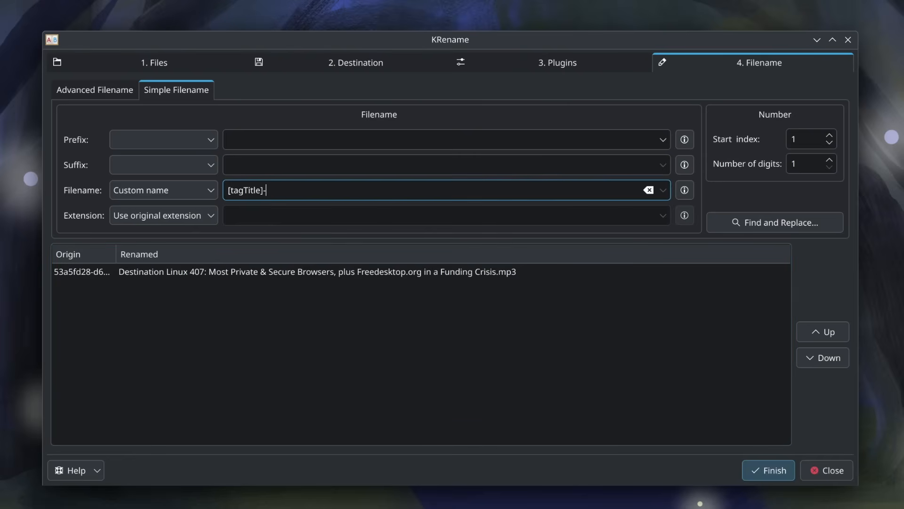
click(684, 190)
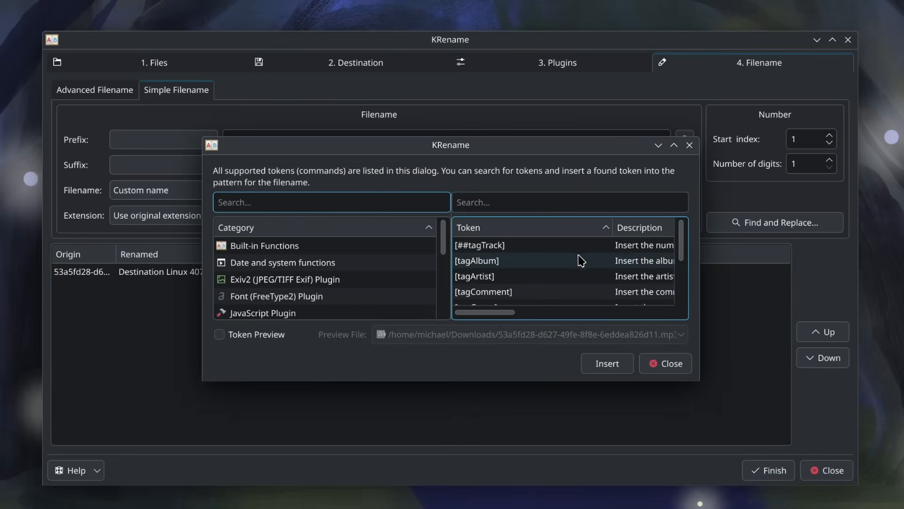
scroll(577, 266, down, 1)
scroll(528, 280, up, 1)
double_click(529, 276)
click(554, 187)
text(-)
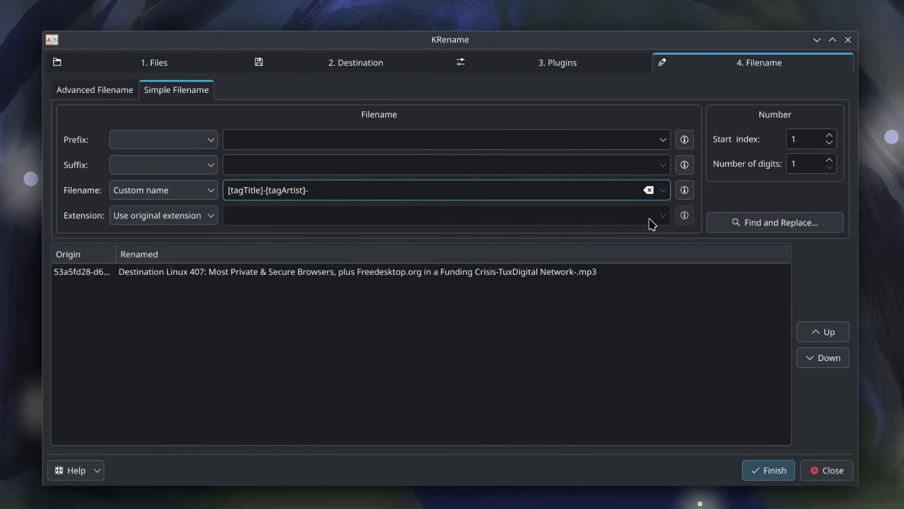
- Insert the [tagGenre] token at the end of the custom filename pattern
click(684, 190)
scroll(520, 296, down, 2)
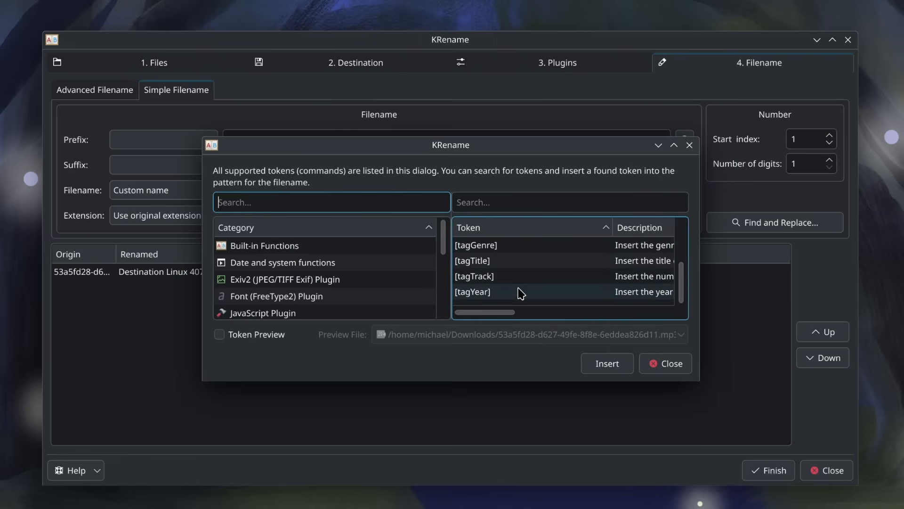
double_click(516, 247)
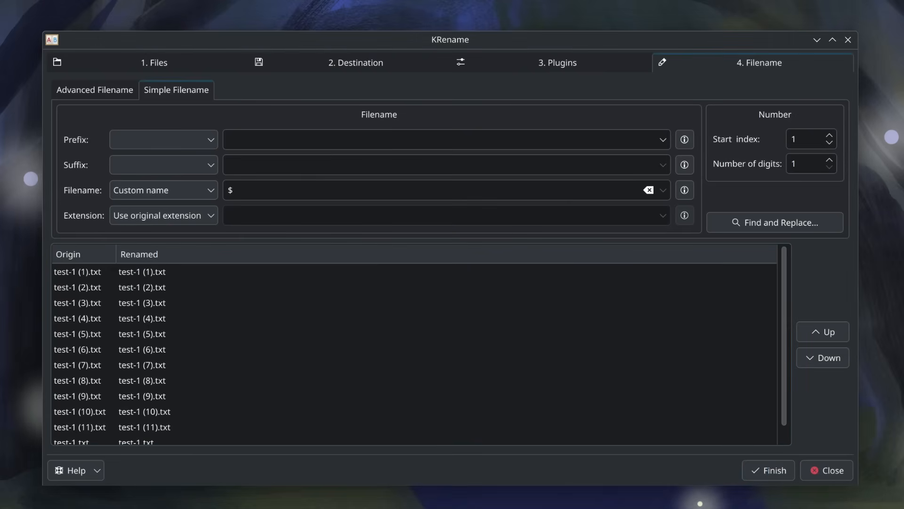
- Add the [date] token and a hyphen before the $ token in the custom filename, giving [date]-$
click(304, 187)
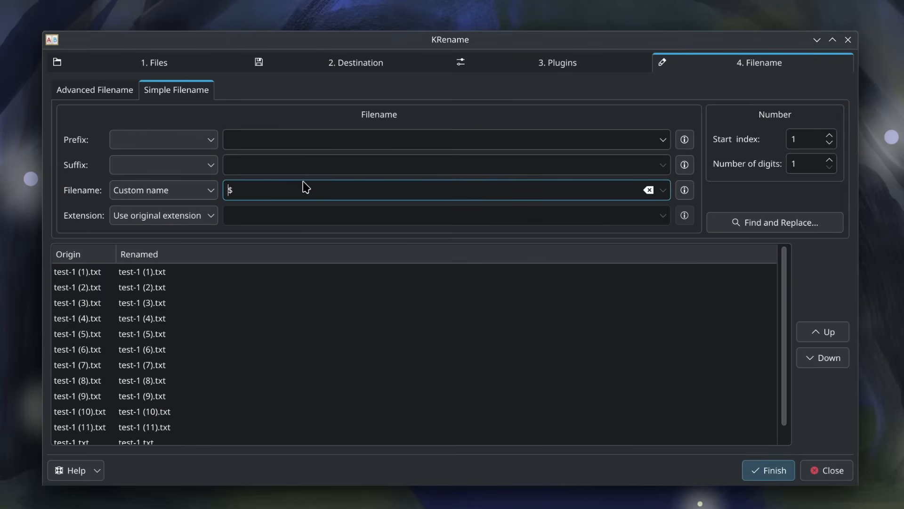
text([date])
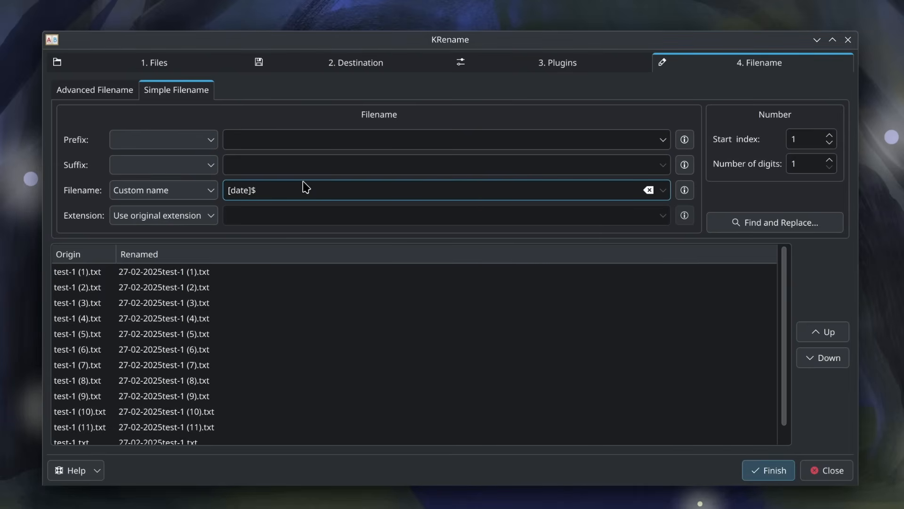
text(-)
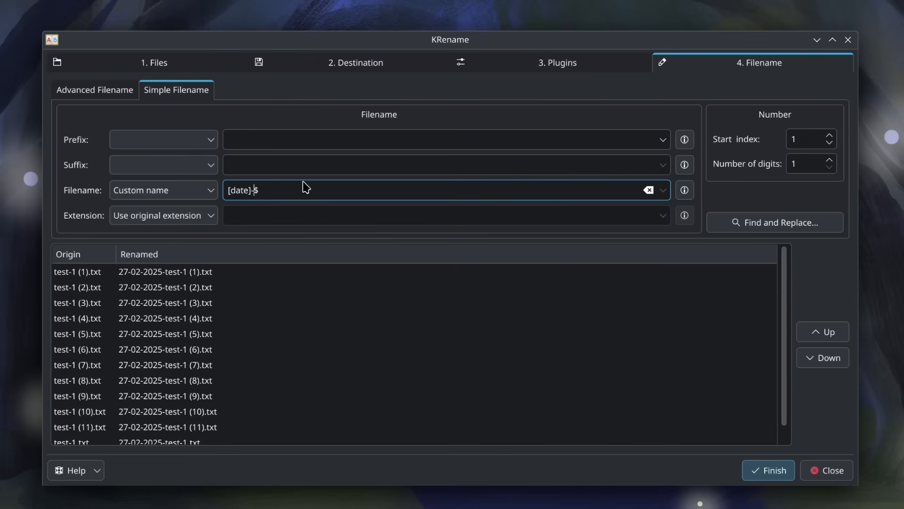
- Replace the [date] token with [date;yyyy-MM-dd] from the Date and system functions category, giving [date;yyyy-MM-dd]-$
key(BackSpace)
key(BackSpace)
key(BackSpace)
key(BackSpace)
key(BackSpace)
key(BackSpace)
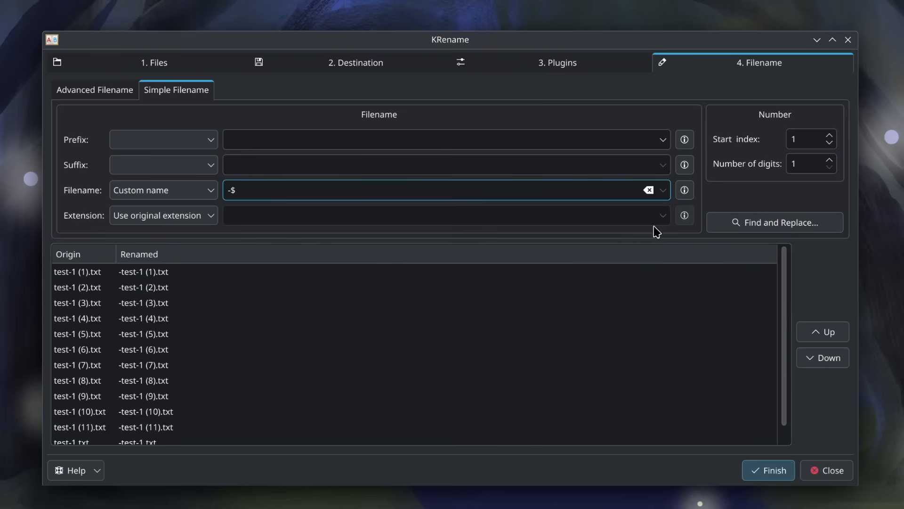
click(685, 192)
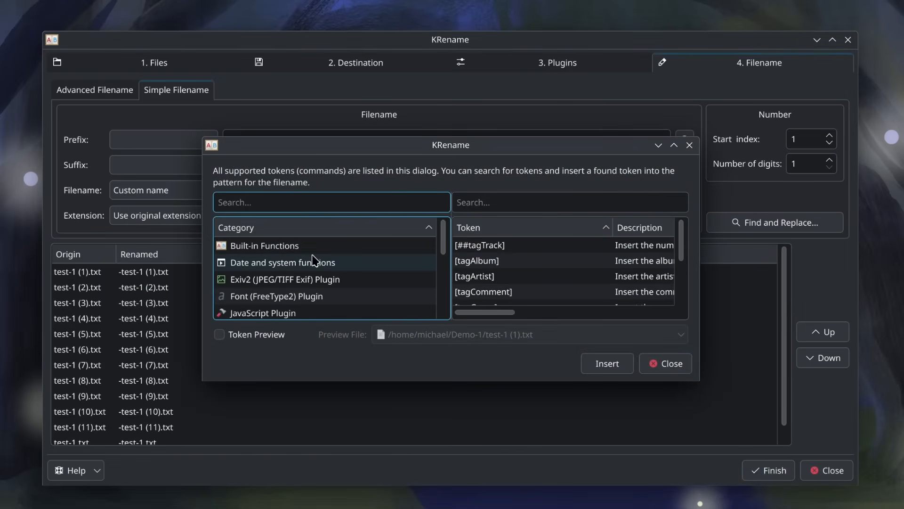
click(324, 263)
scroll(503, 284, down, 1)
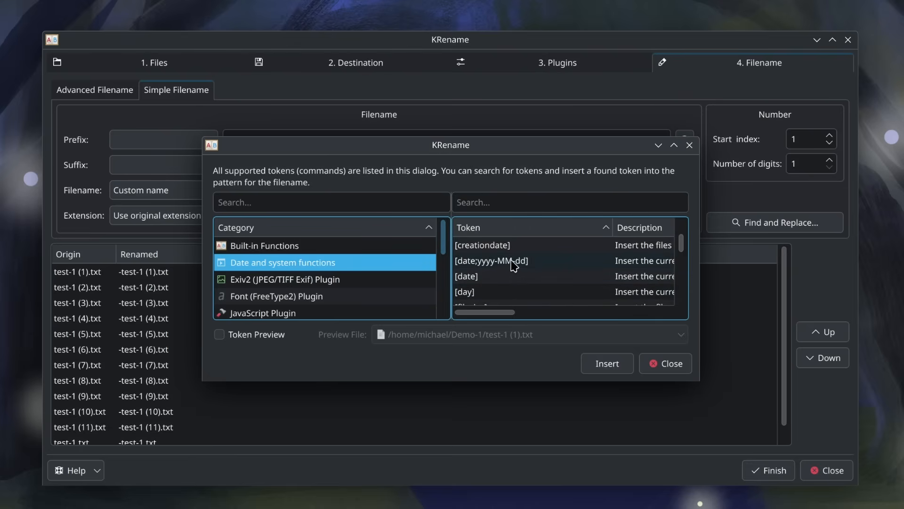
double_click(515, 266)
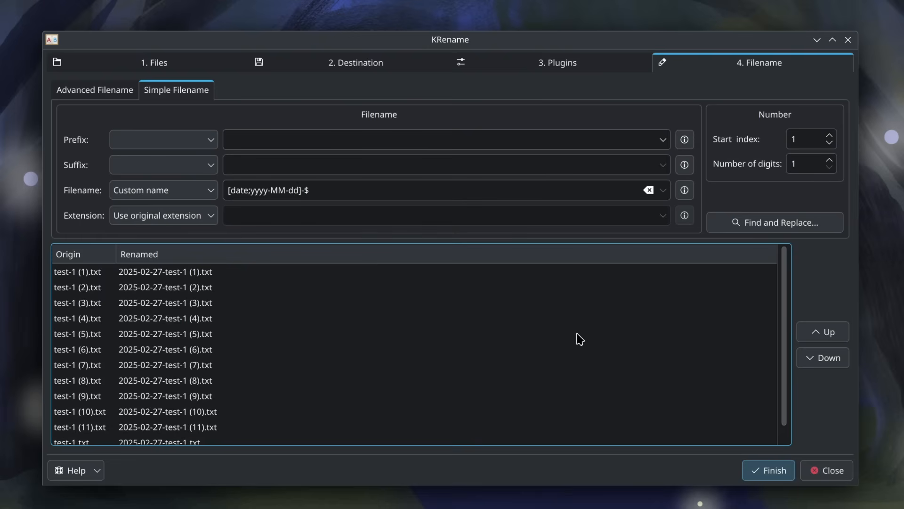
- Try an underscore between MM and dd in the date token, and restore the hyphen
click(289, 189)
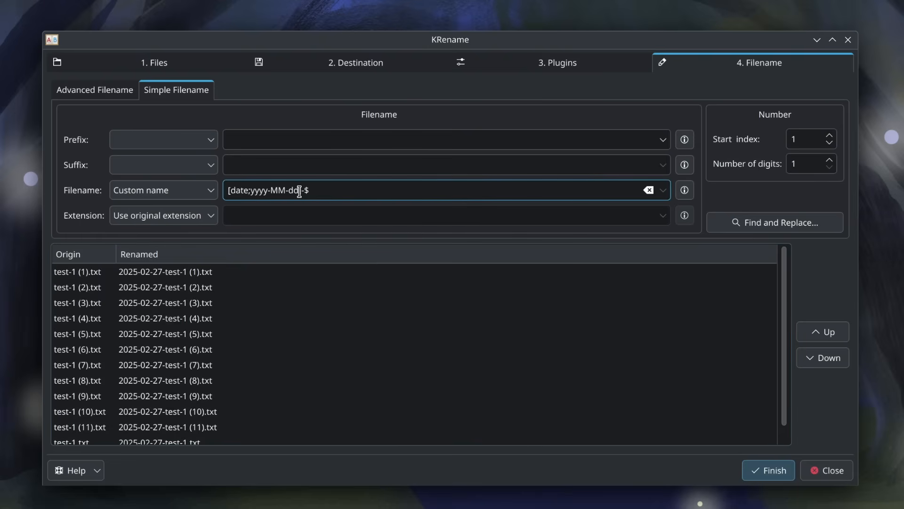
key(BackSpace)
text(_)
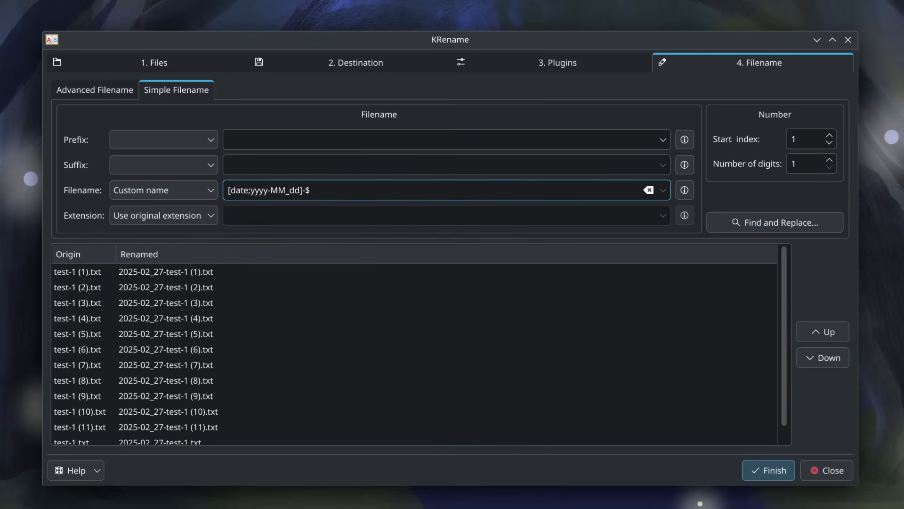
key(BackSpace)
text(-)
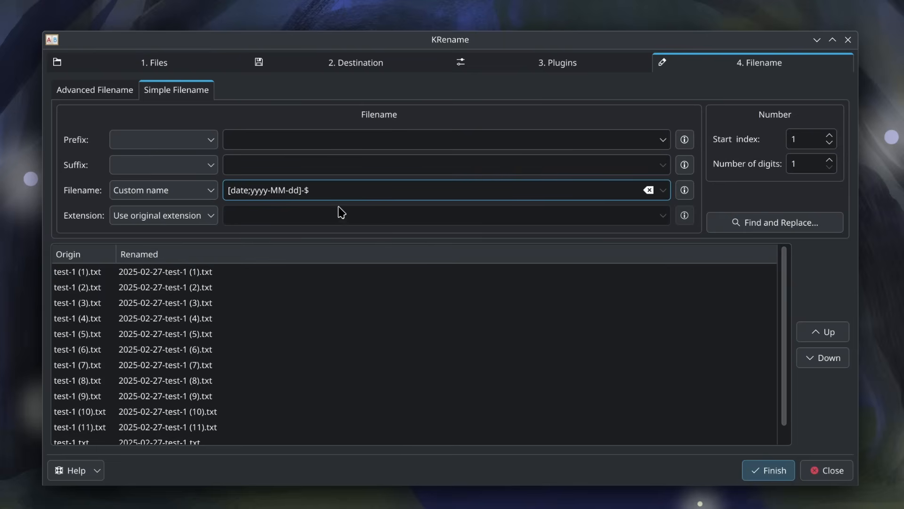
- Try the $, % and & tokens one after another as the whole custom filename, and set it back to $
key(ctrl+a)
text($)
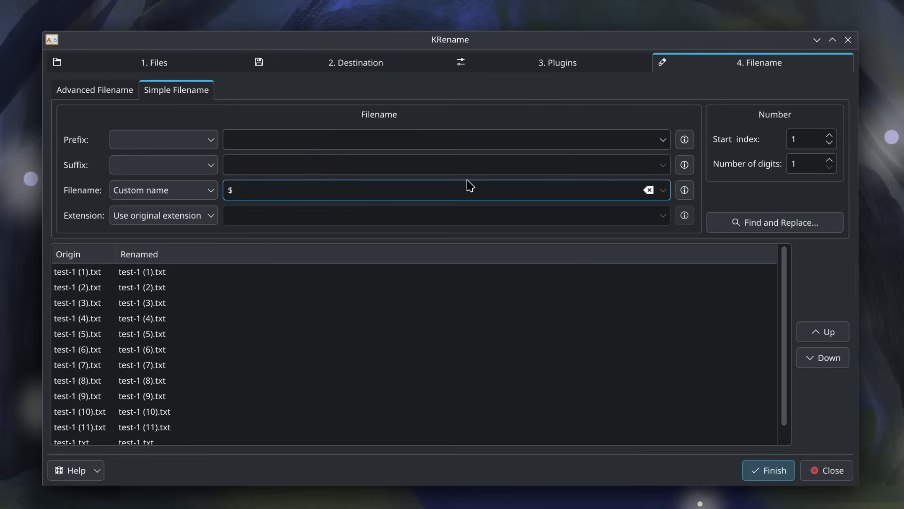
key(BackSpace)
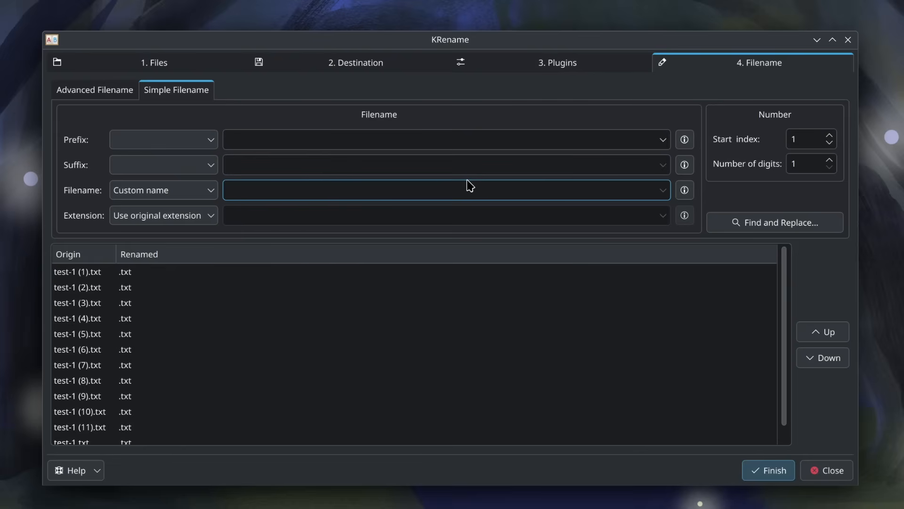
text(%)
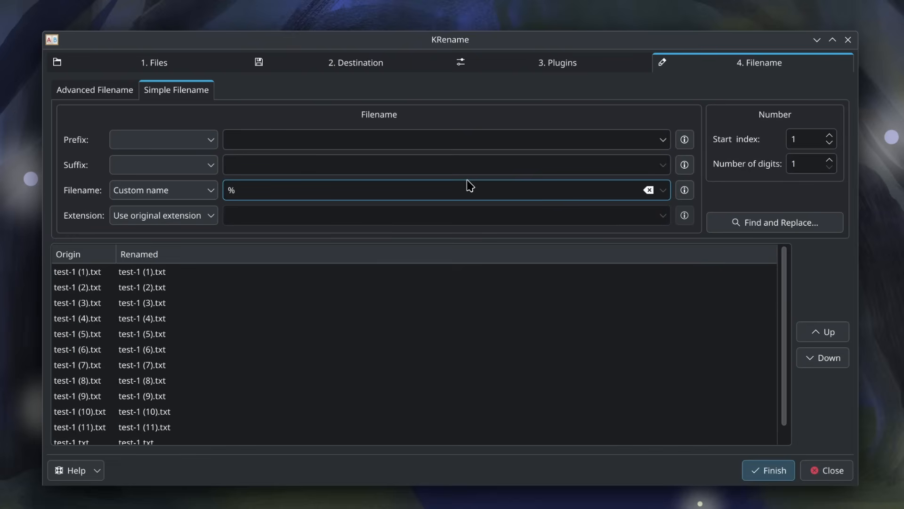
key(BackSpace)
text(&)
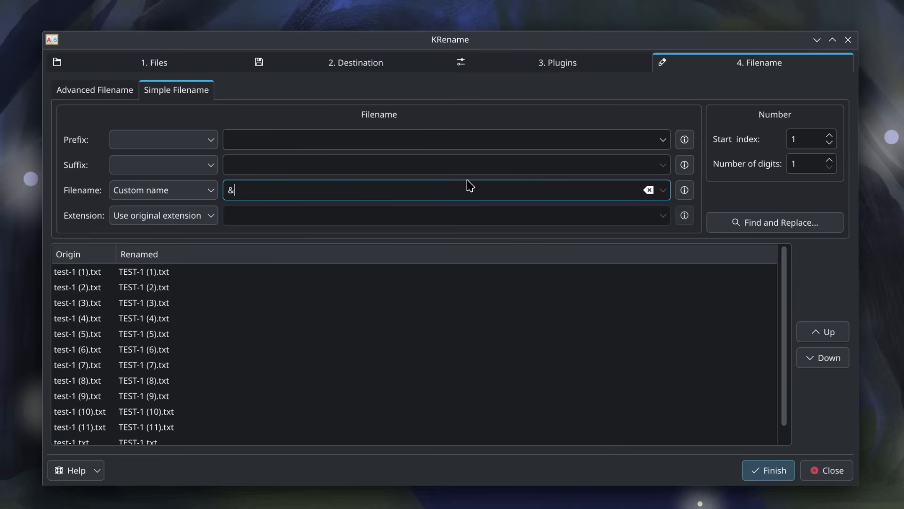
key(BackSpace)
text($)
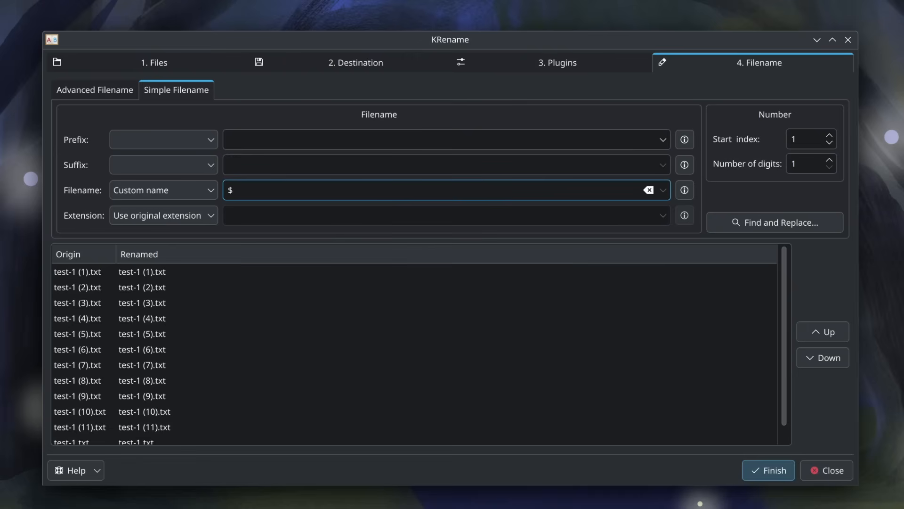
- Add a find and replace rule that finds "(" and has an empty replacement
click(766, 227)
click(571, 264)
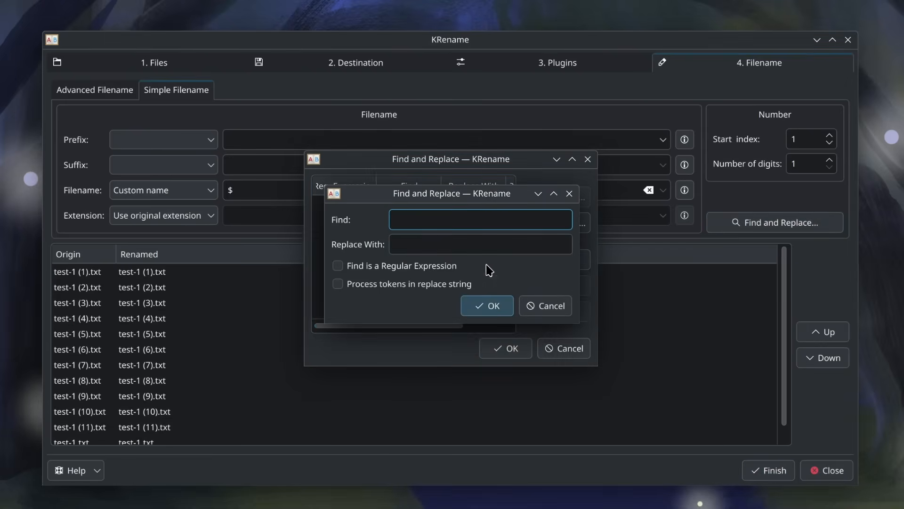
text(()
click(449, 247)
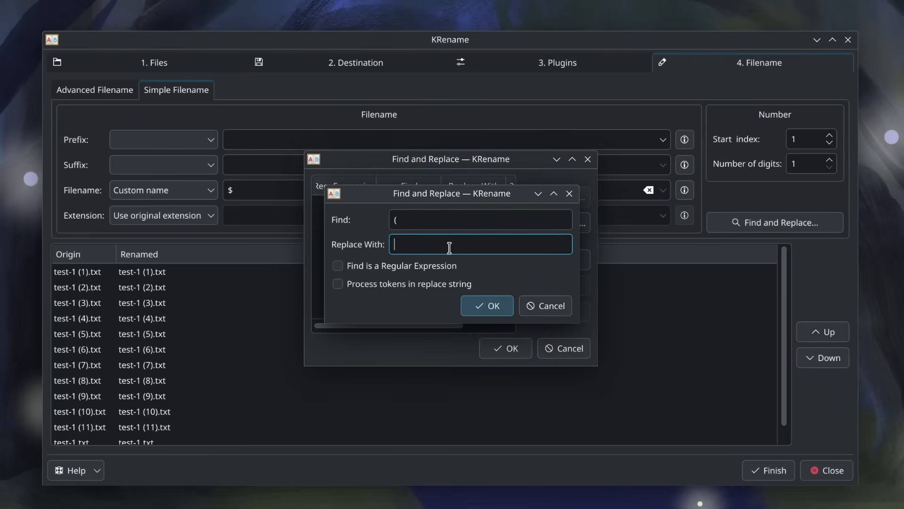
click(488, 310)
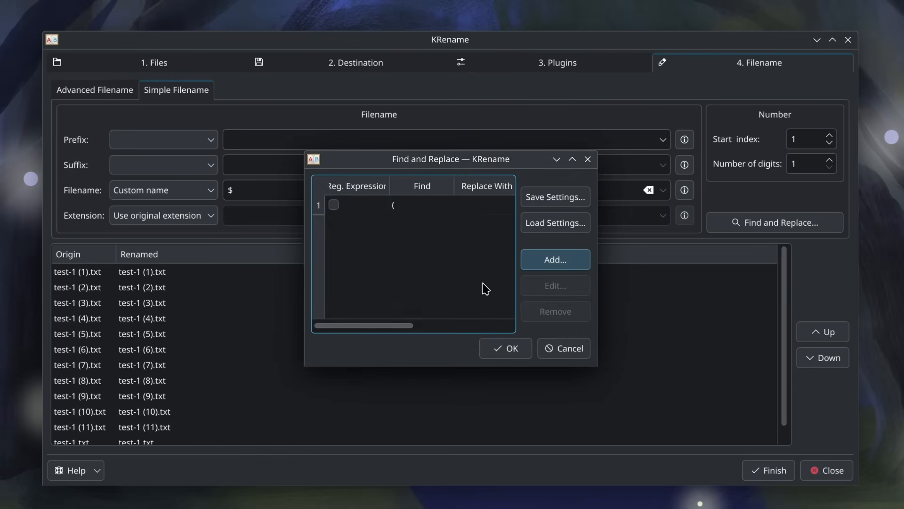
- Edit the "(" rule to use "-" as its replacement, and apply the rule list
click(495, 206)
click(546, 286)
click(431, 244)
text(-)
click(490, 306)
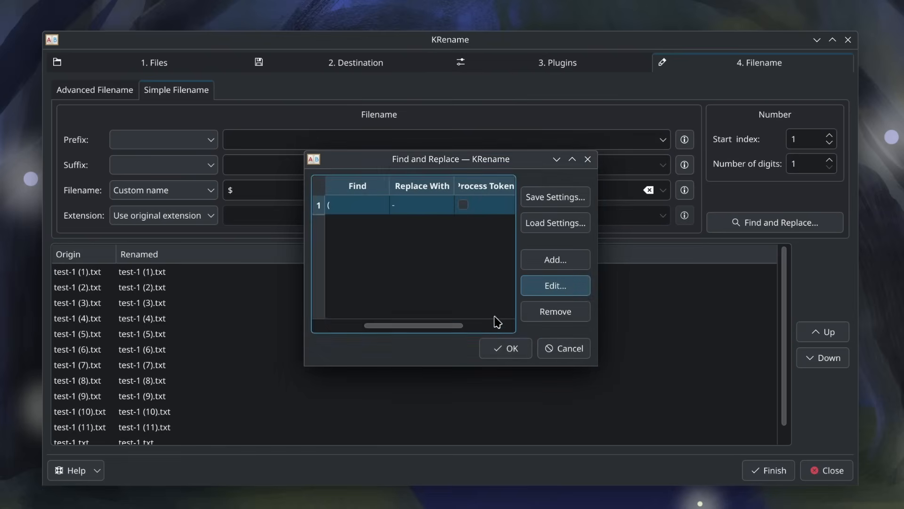
click(514, 354)
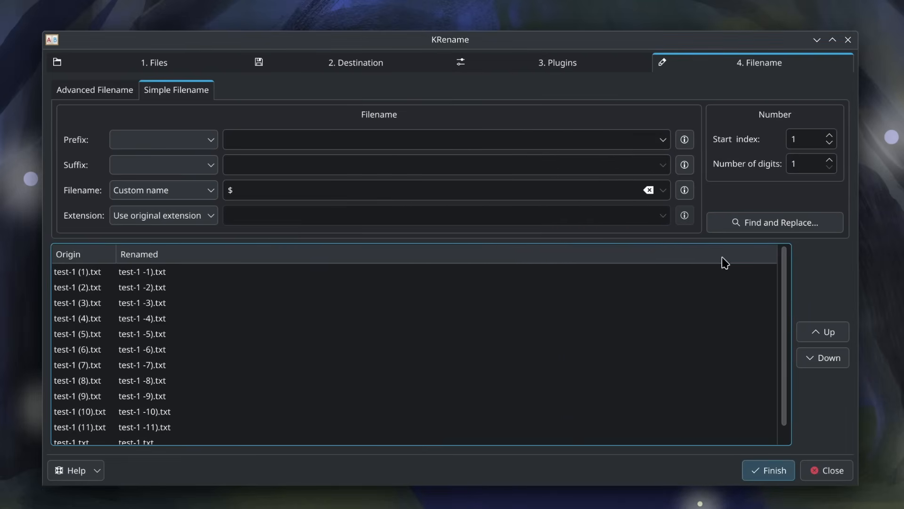
- Add a second find and replace rule that removes ")" by leaving the replacement empty
click(759, 222)
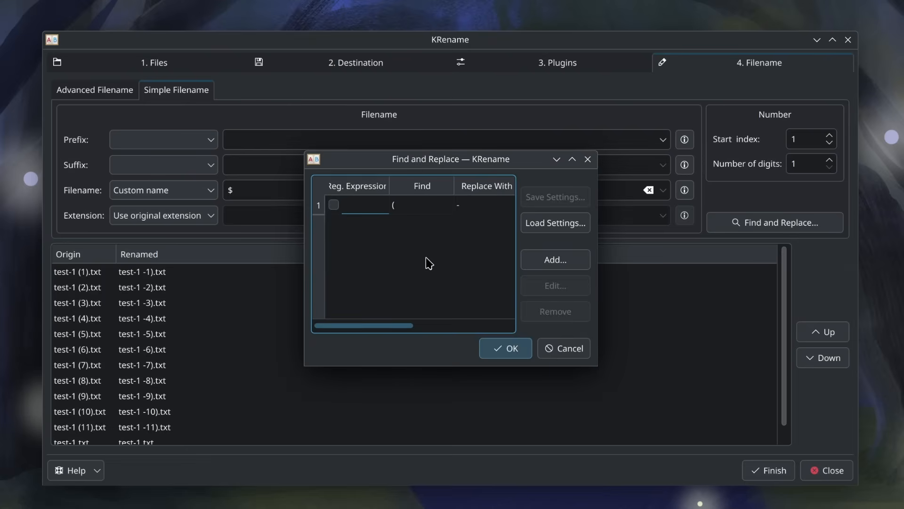
click(548, 257)
text())
click(476, 245)
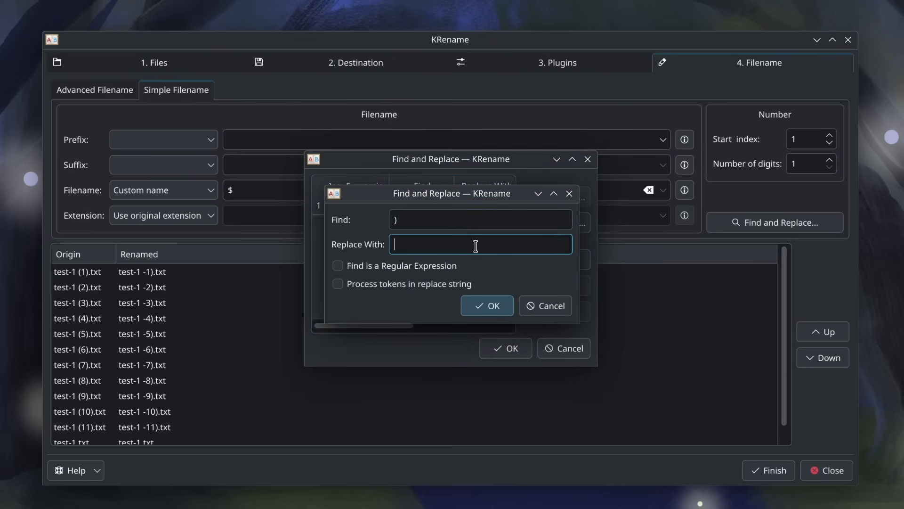
click(487, 307)
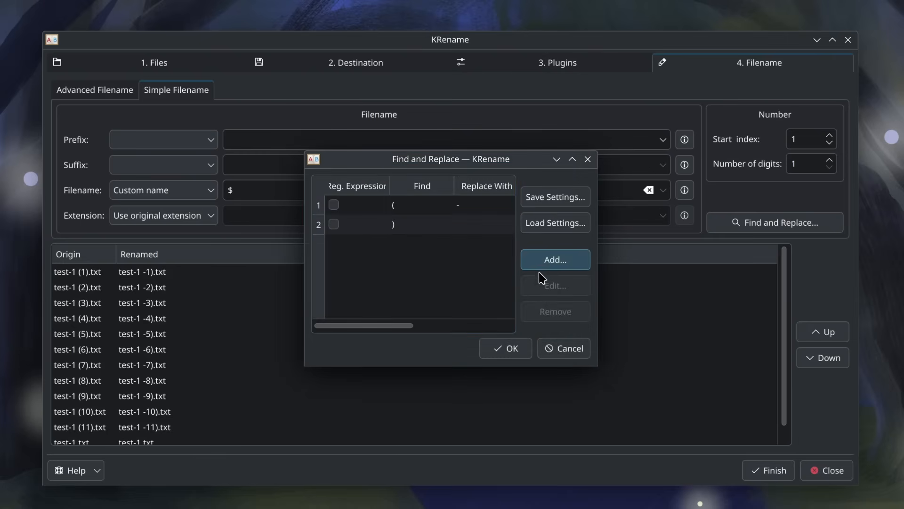
- Add a third find and replace rule that replaces a space with "-", and apply the rules
click(552, 263)
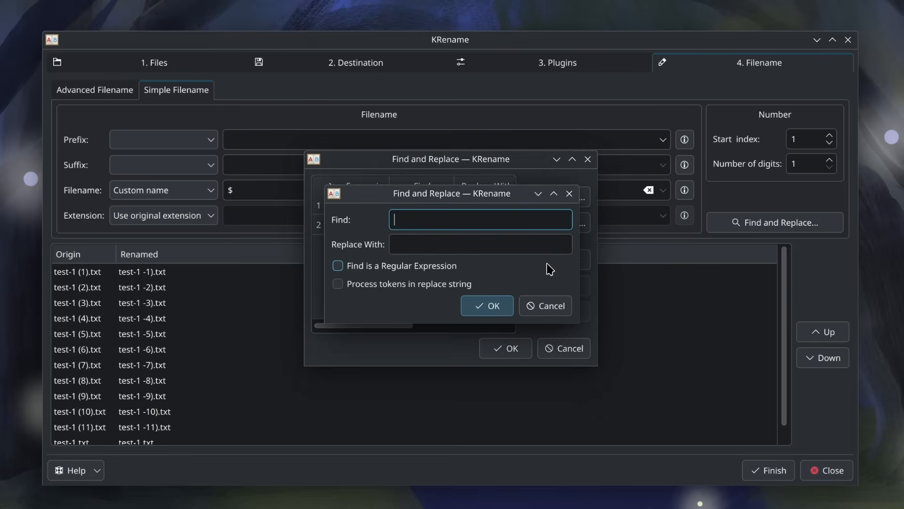
click(458, 247)
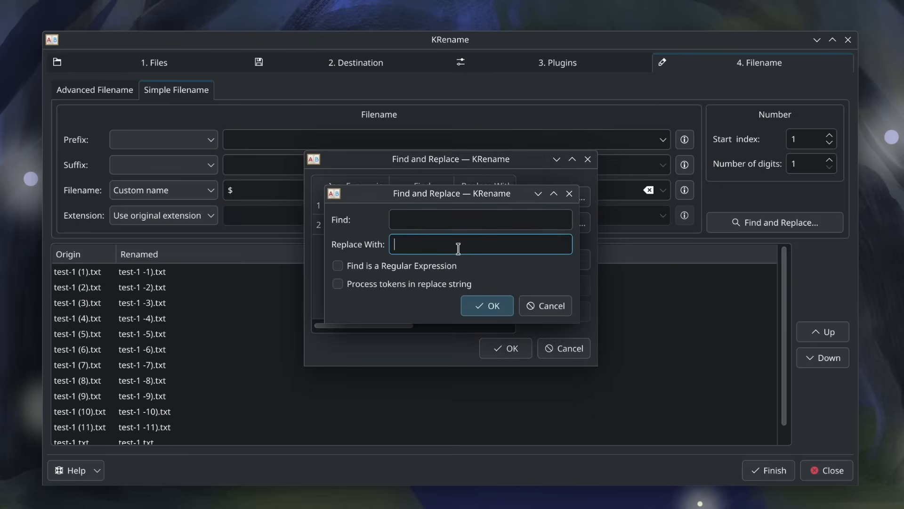
text(-)
click(486, 306)
click(503, 348)
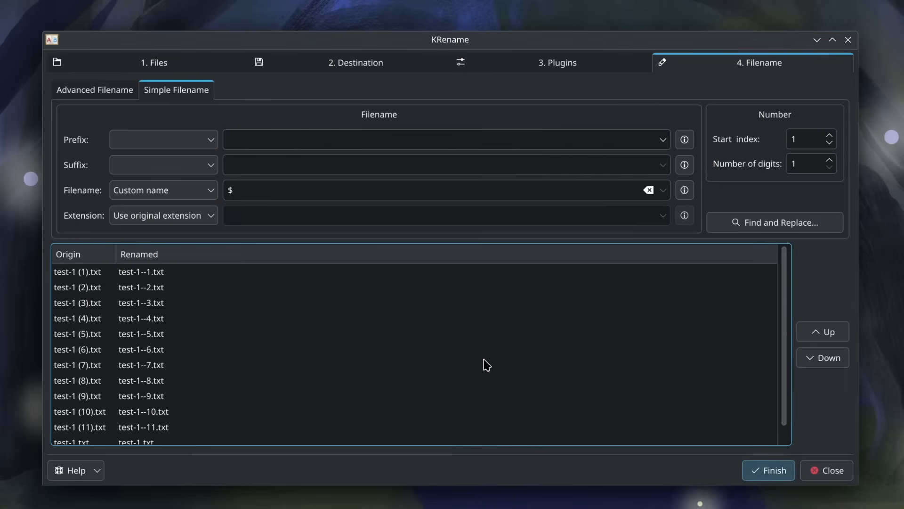
- Check the third rule in the find and replace list, and accept the list again
click(750, 227)
click(417, 244)
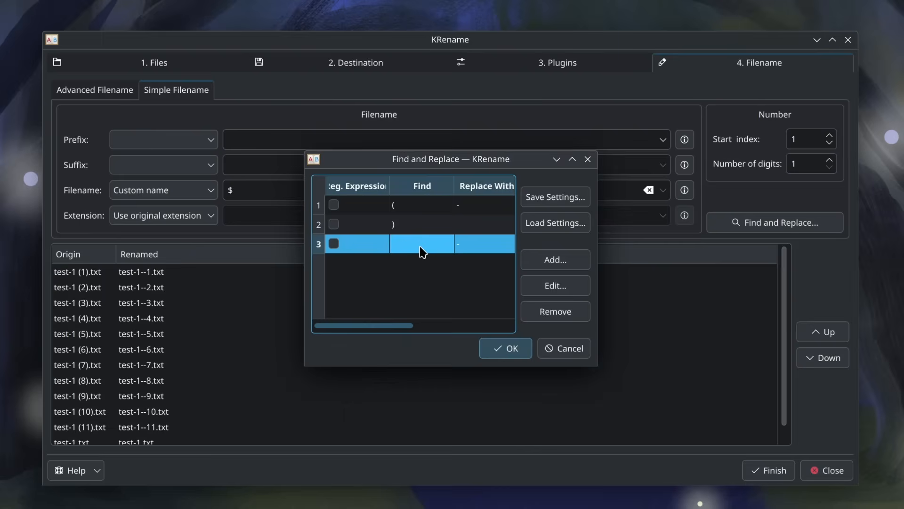
click(506, 350)
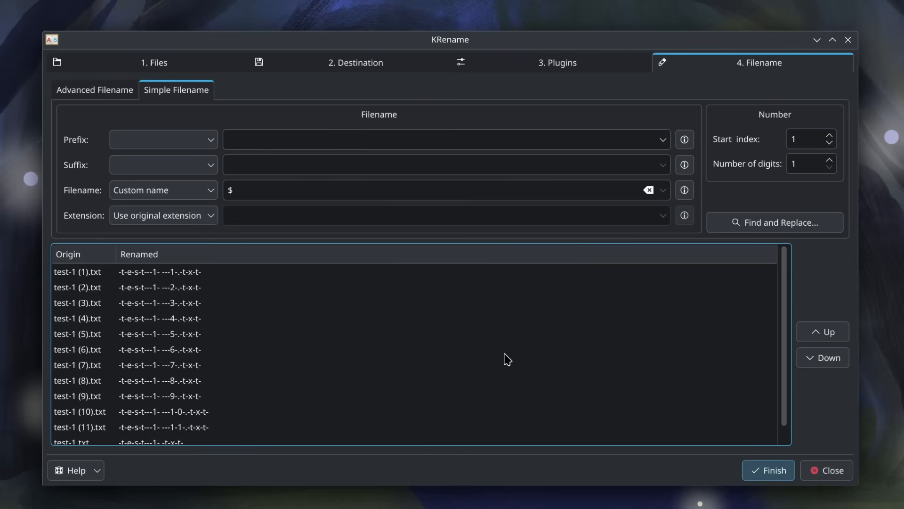
- Open the third find and replace rule for editing, keep "-" as its replacement, and accept the rule list
click(767, 225)
click(456, 252)
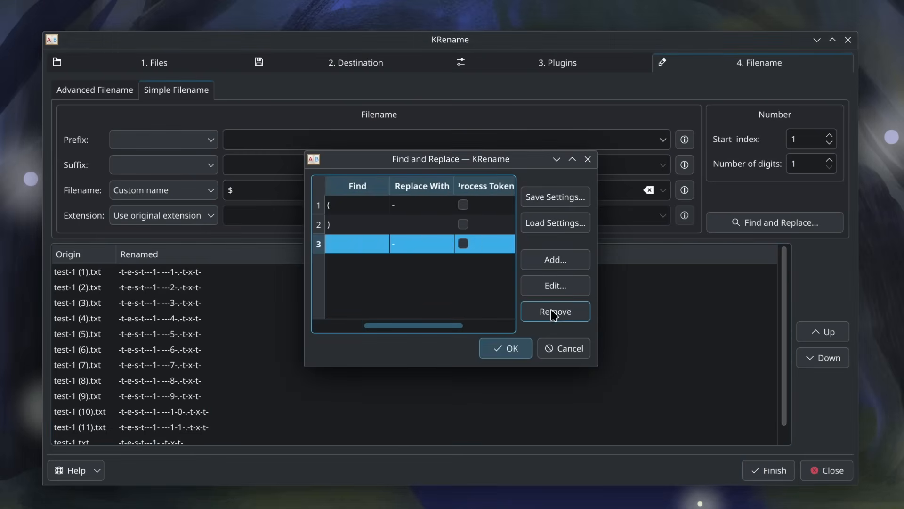
click(555, 286)
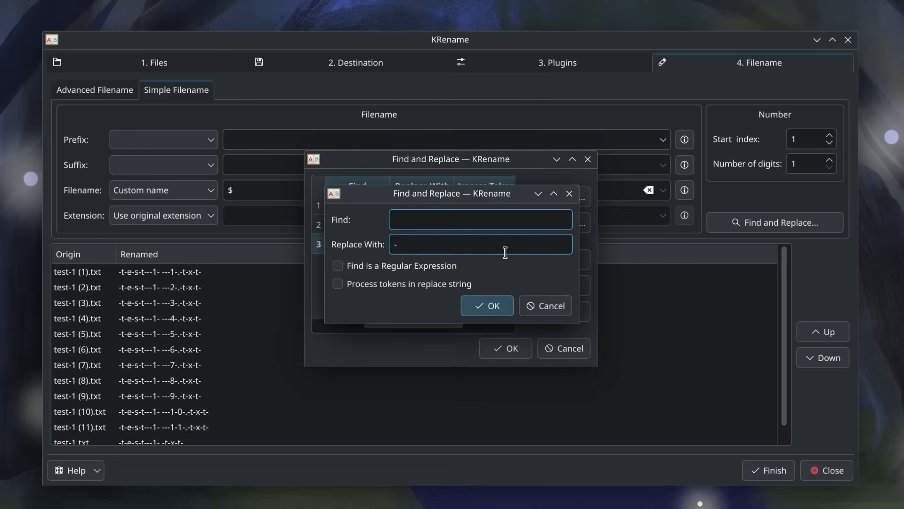
click(501, 309)
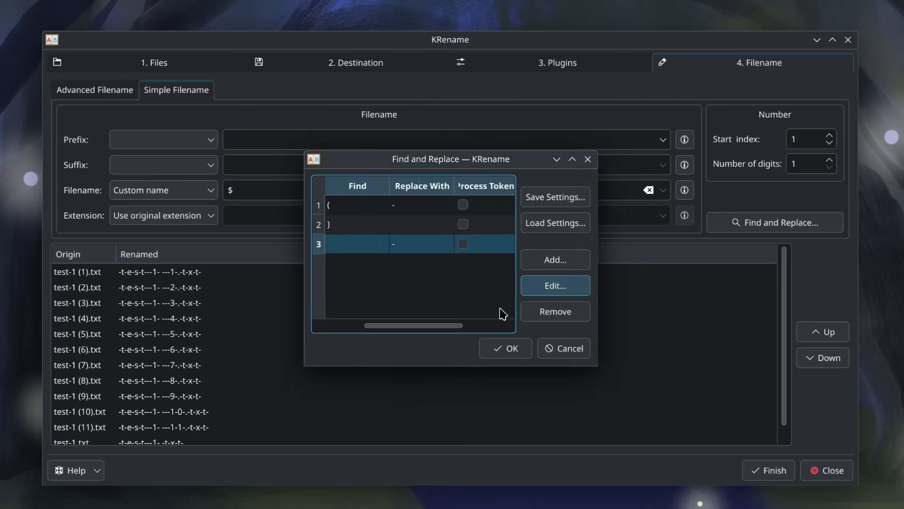
click(511, 348)
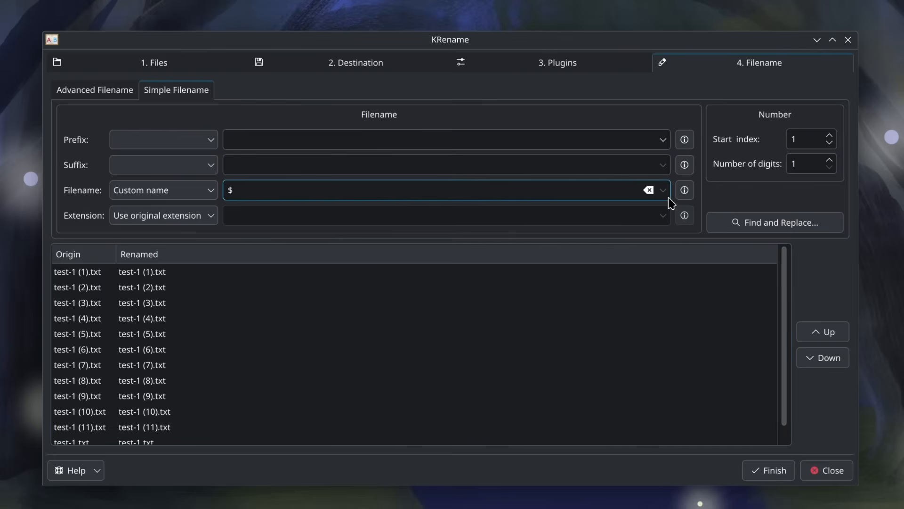
- Clear the custom filename, and examine the selection inversion and case conversion options for inserting part of a filename into the advanced template
click(649, 189)
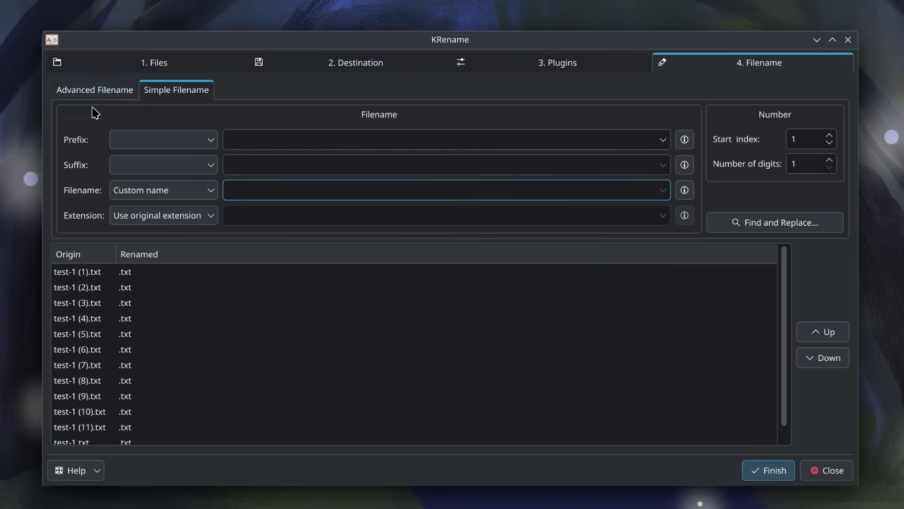
click(104, 96)
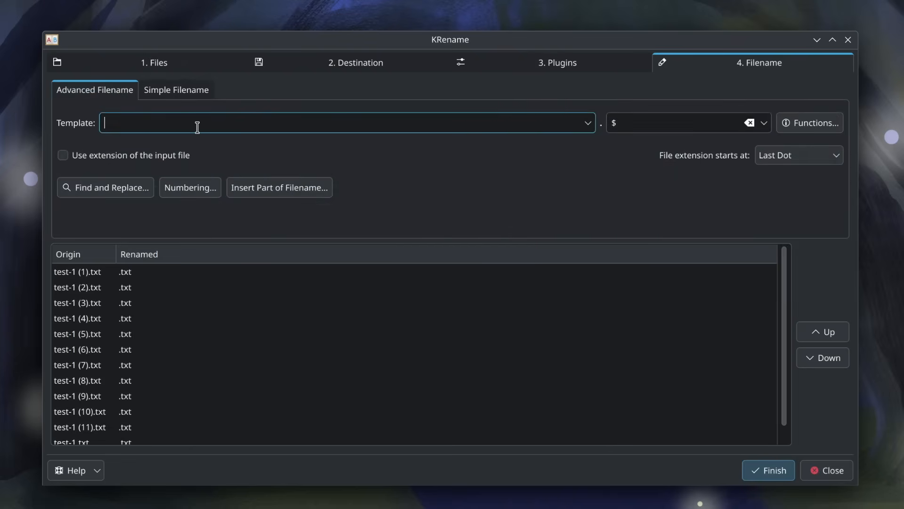
click(270, 194)
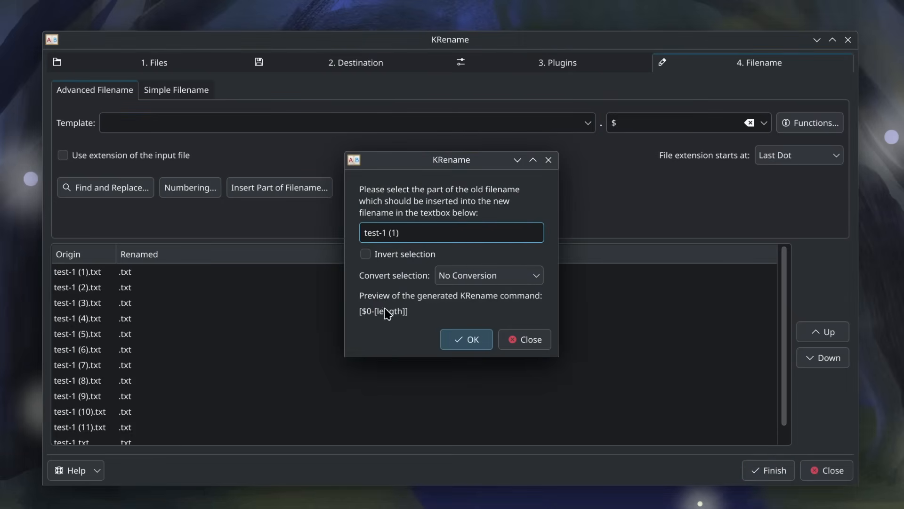
click(423, 255)
click(503, 275)
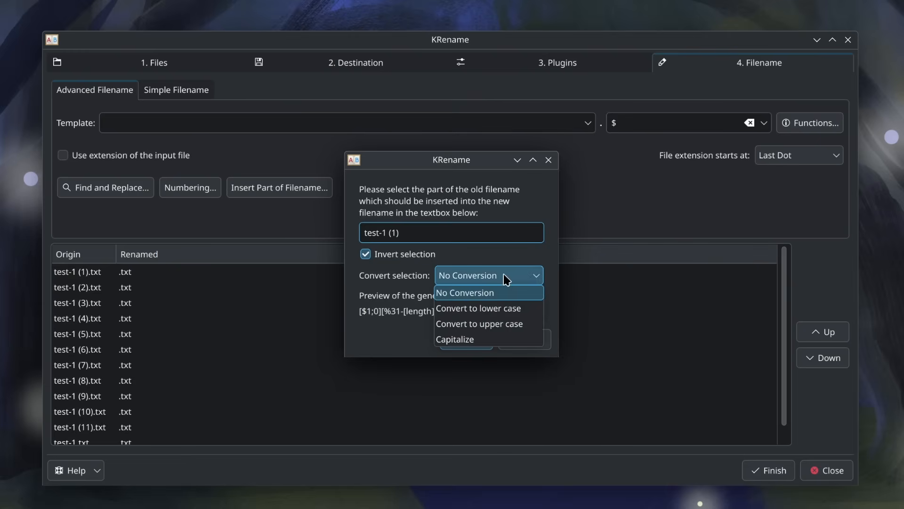
click(424, 313)
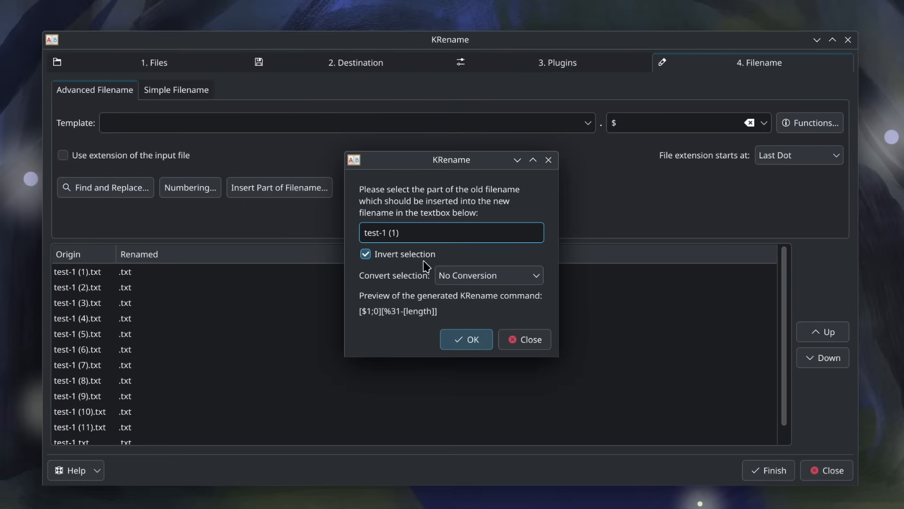
click(405, 259)
click(525, 339)
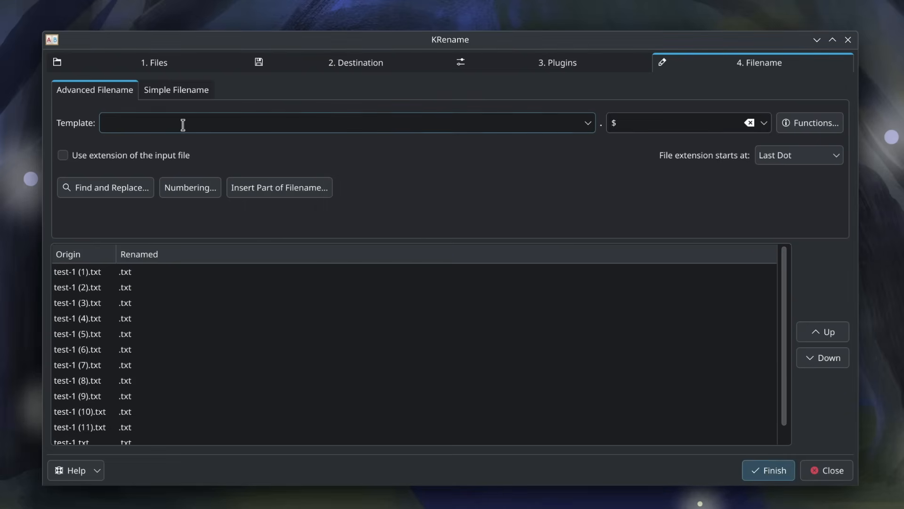
- Return to the simple filename settings and enter the custom filename token [$3-[length]]
click(177, 94)
click(683, 189)
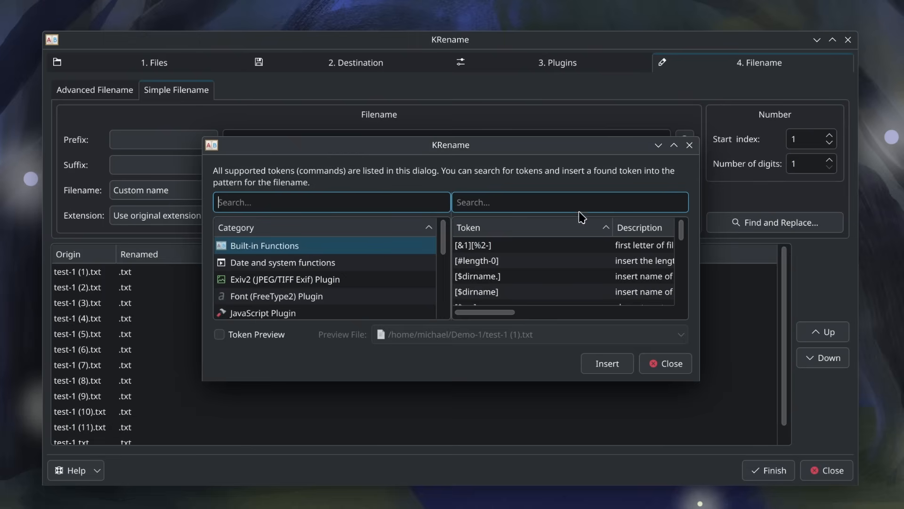
click(658, 367)
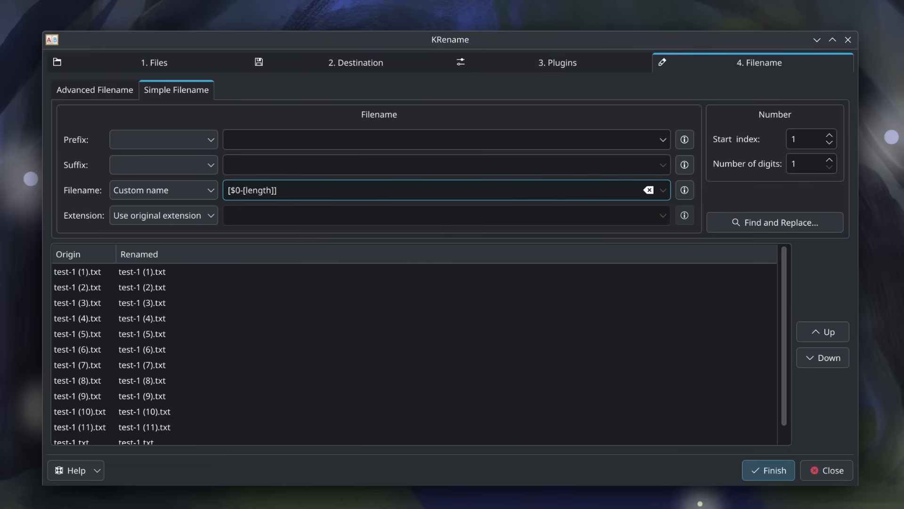
click(229, 190)
key(BackSpace)
text(3)
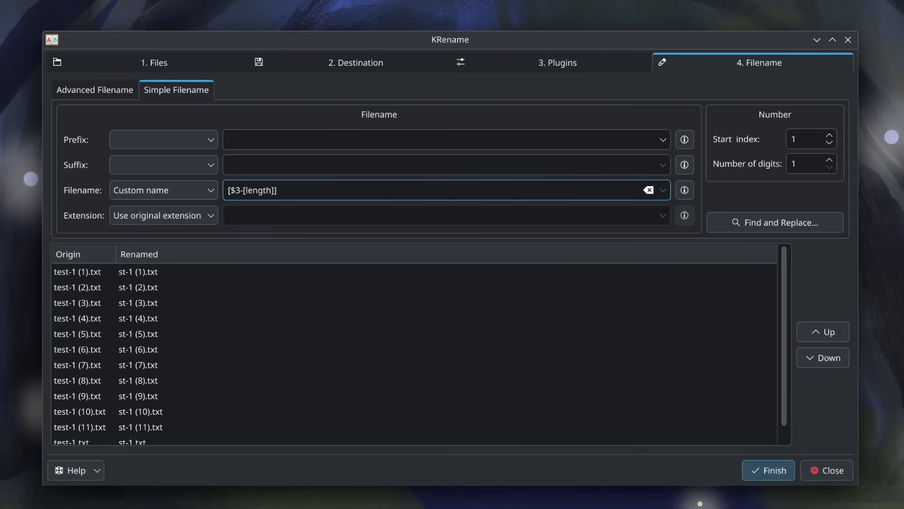
- Change the start position in the length token to 1, and clear the custom filename
key(BackSpace)
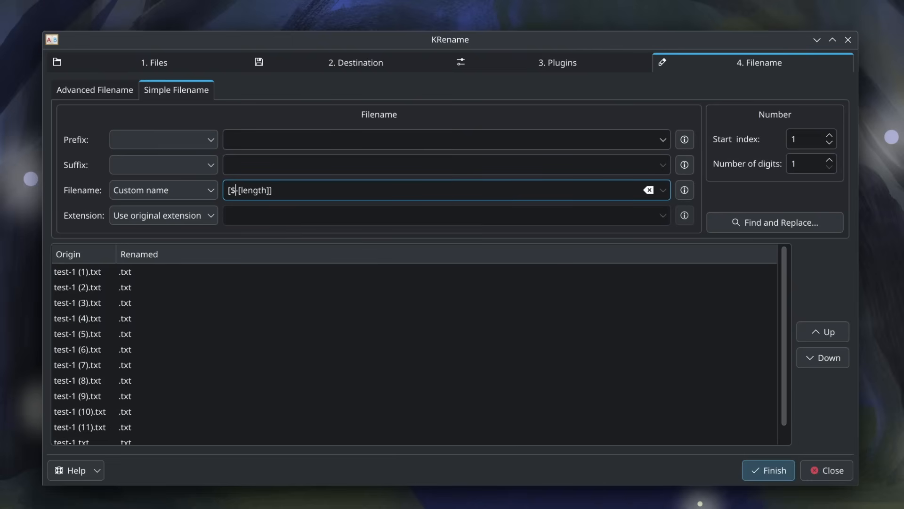
text(1)
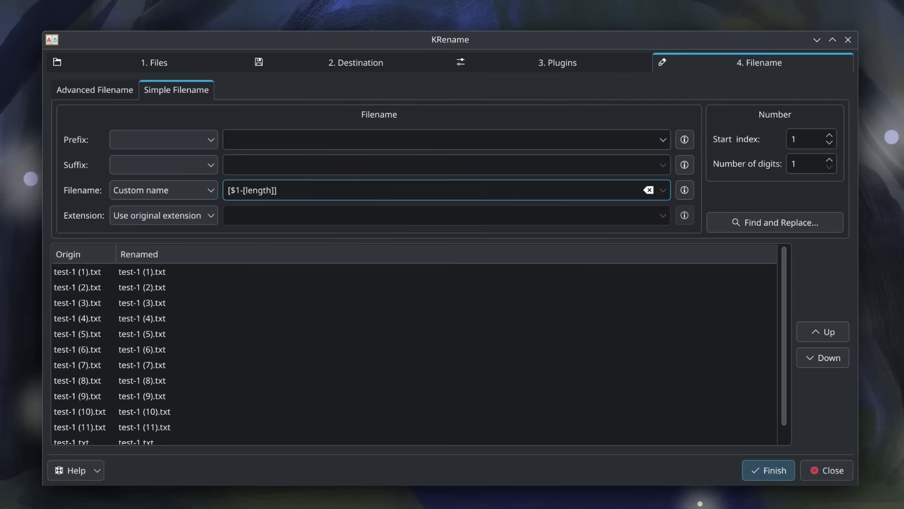
click(649, 190)
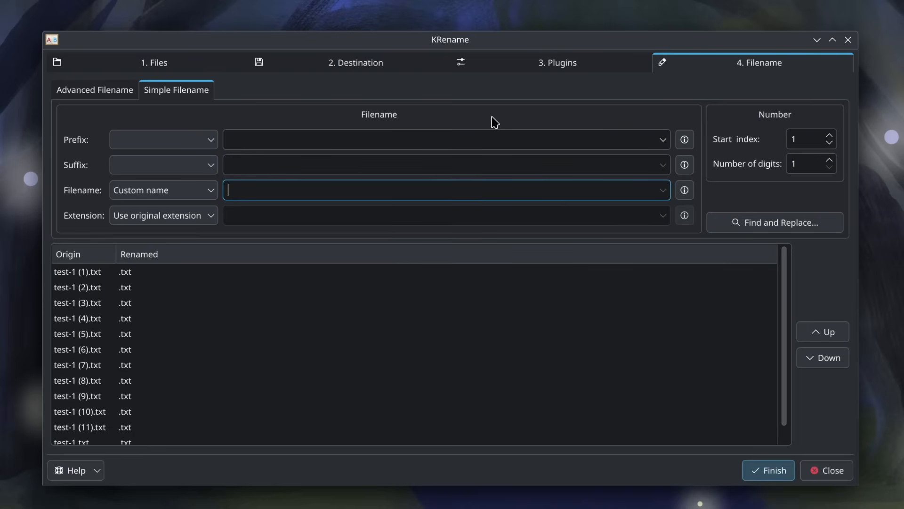
- Check the folder paths in the file list, and insert the built-in [$dirname] token as the custom filename
click(210, 66)
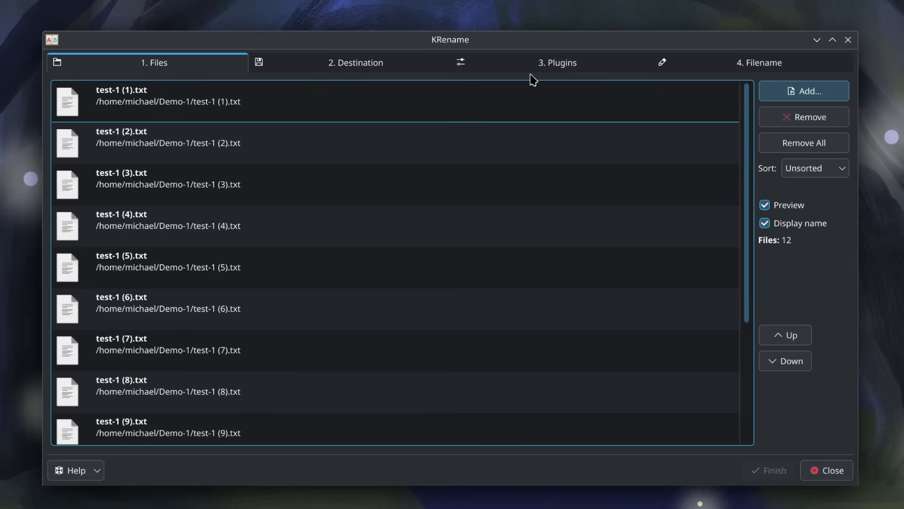
click(716, 66)
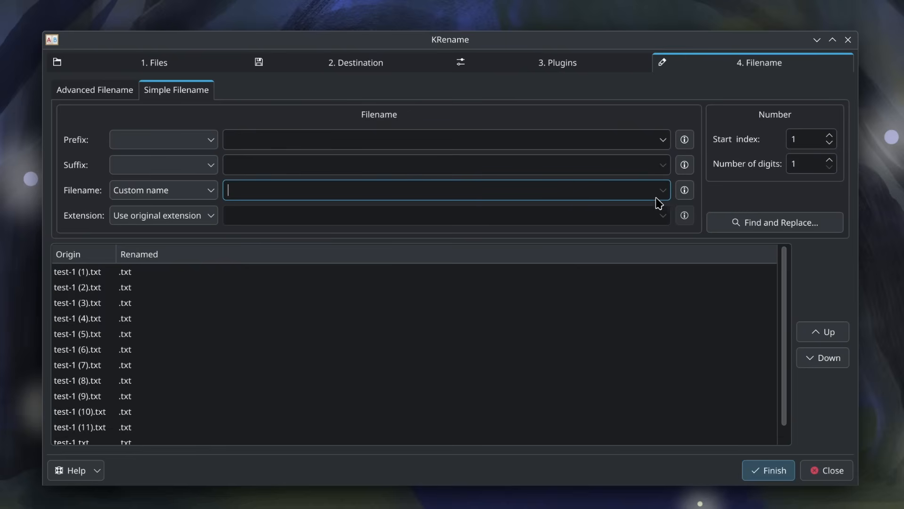
click(685, 191)
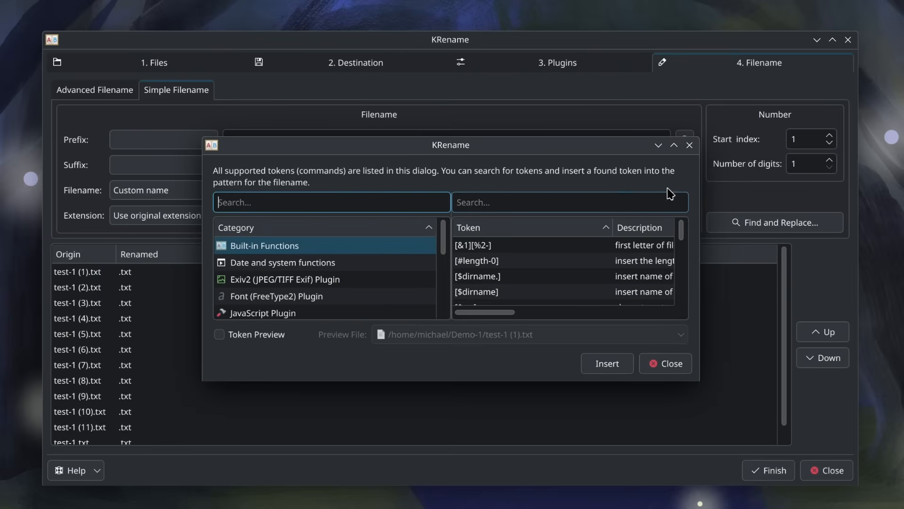
scroll(505, 261, down, 1)
scroll(507, 262, up, 1)
double_click(490, 292)
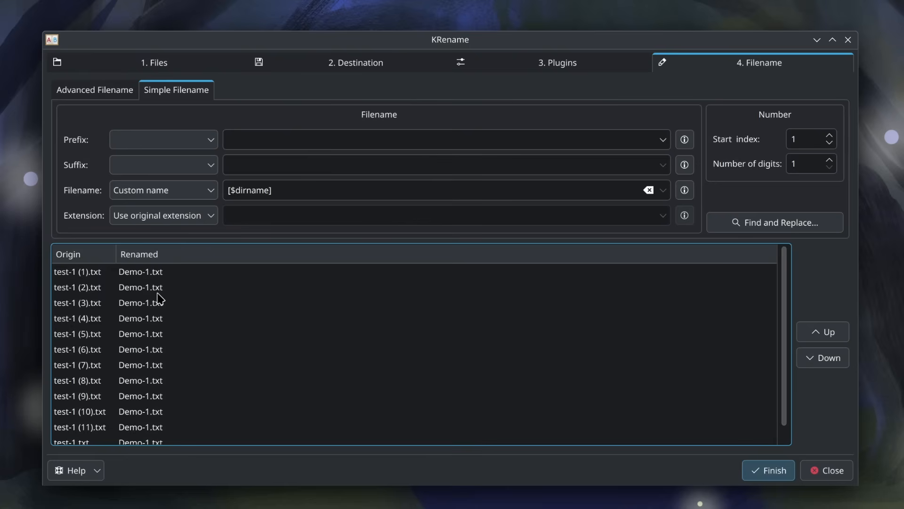
- Extend the custom filename to [$dirname.]-[$dirname]-$ by appending the original name and inserting the parent folder token in front
click(302, 190)
text(-$)
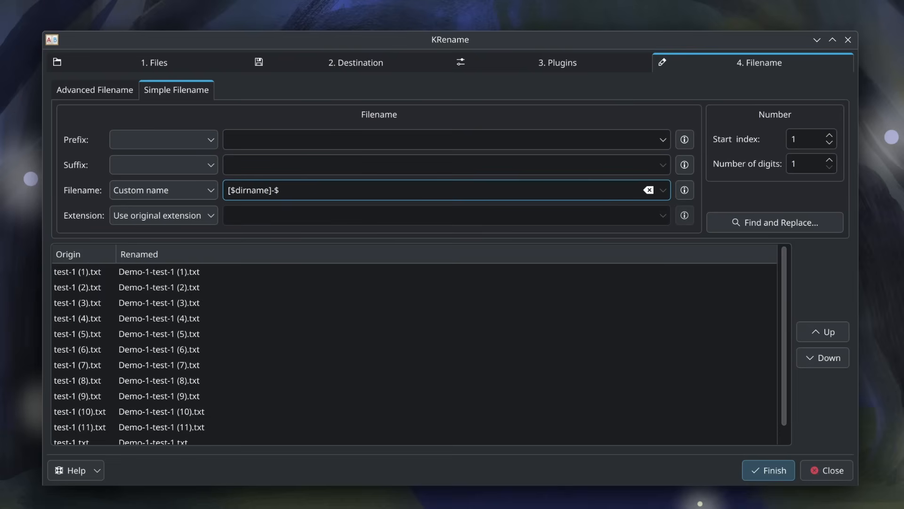
text(-)
click(685, 190)
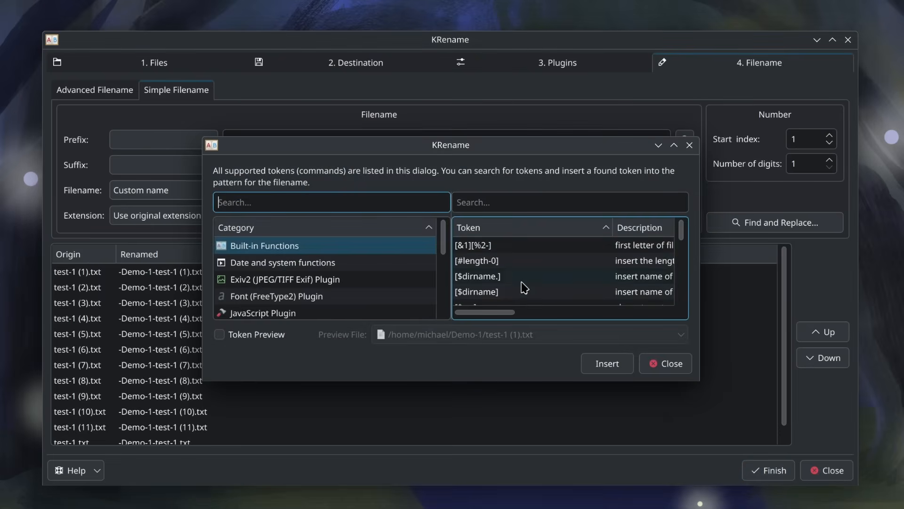
double_click(523, 281)
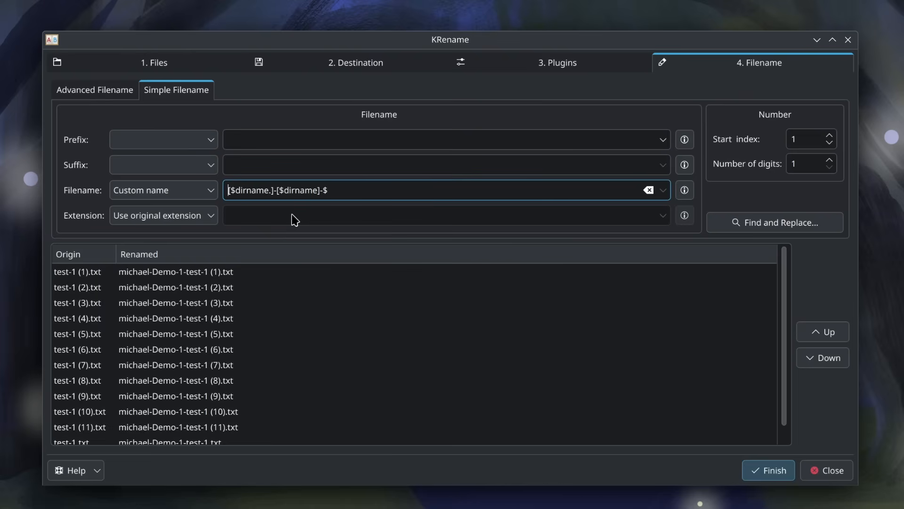
- Add the token [$dirname..] followed by a hyphen at the start of the custom filename
text([$dirname.])
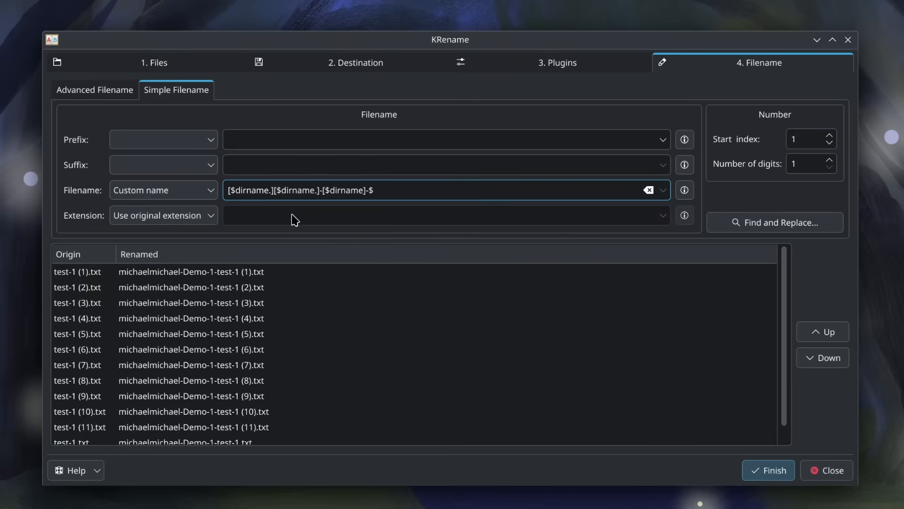
text(-)
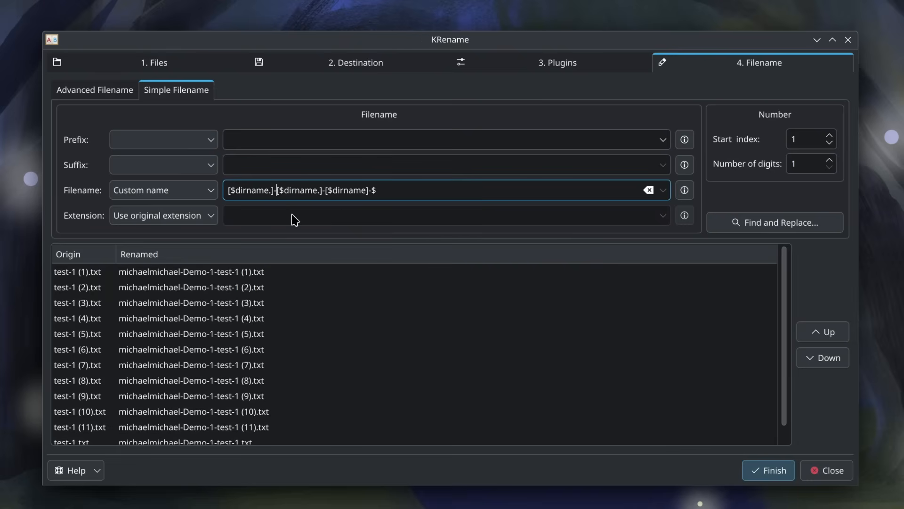
key(Left)
key(Left)
text(.)
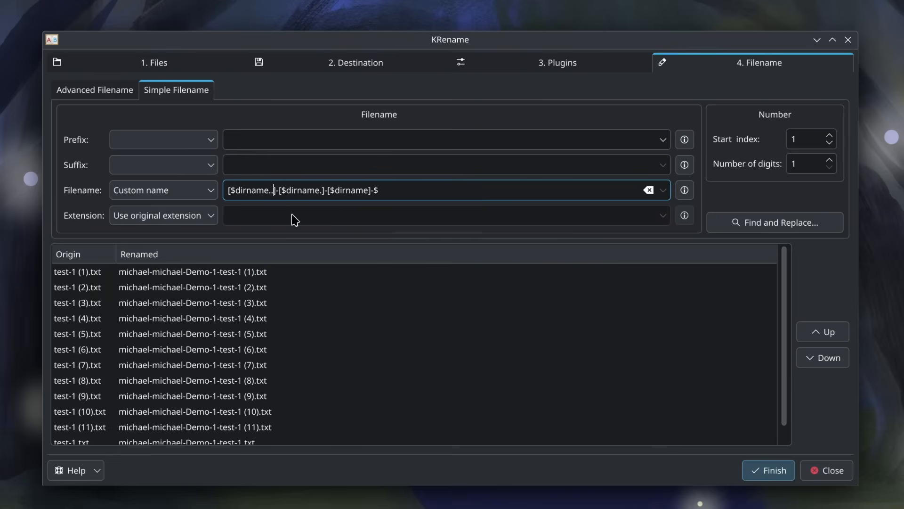